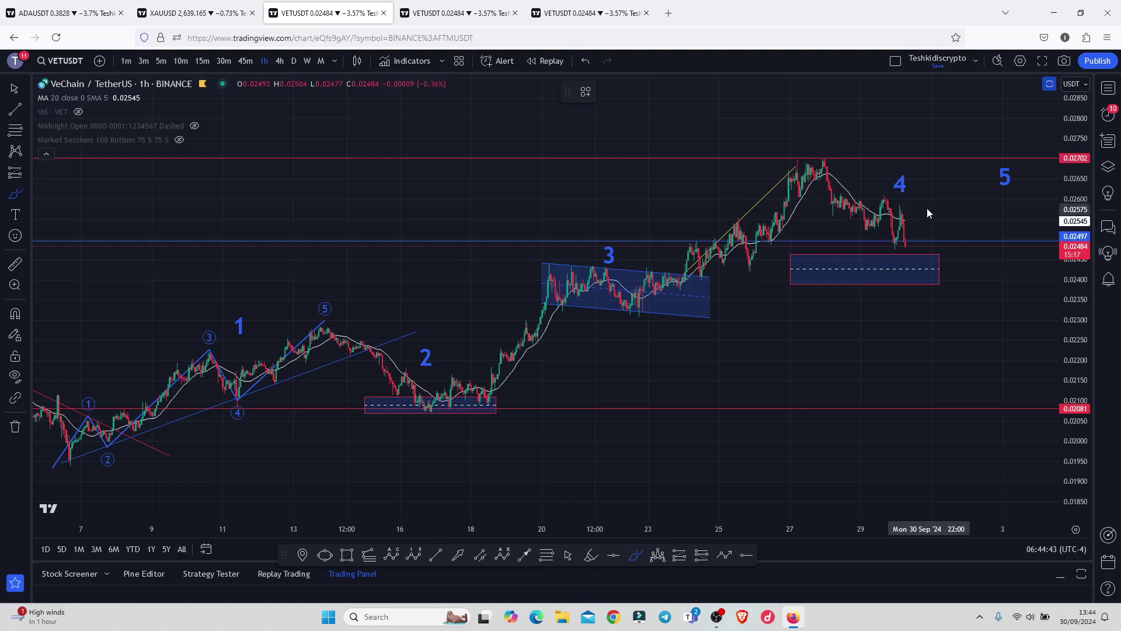
- Circle the latest candles below the wave 4 label twice with the brush, removing each circle again
mouse_move(920, 203)
left_mouse_down()
mouse_move(881, 209)
mouse_move(931, 208)
mouse_move(915, 203)
left_mouse_up()
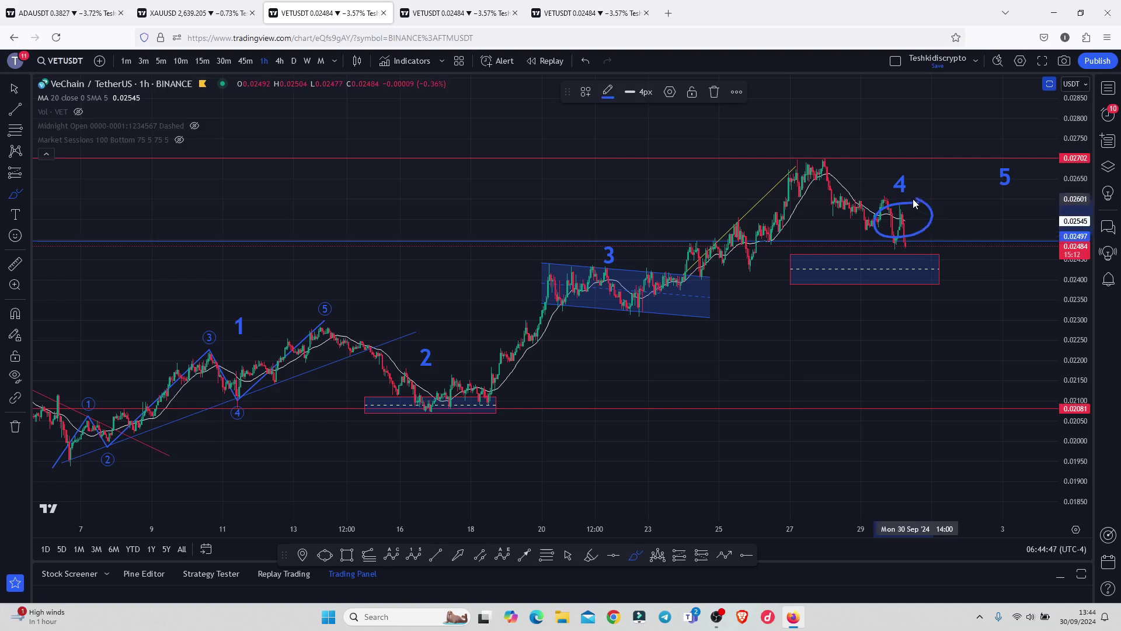
left_click(713, 92)
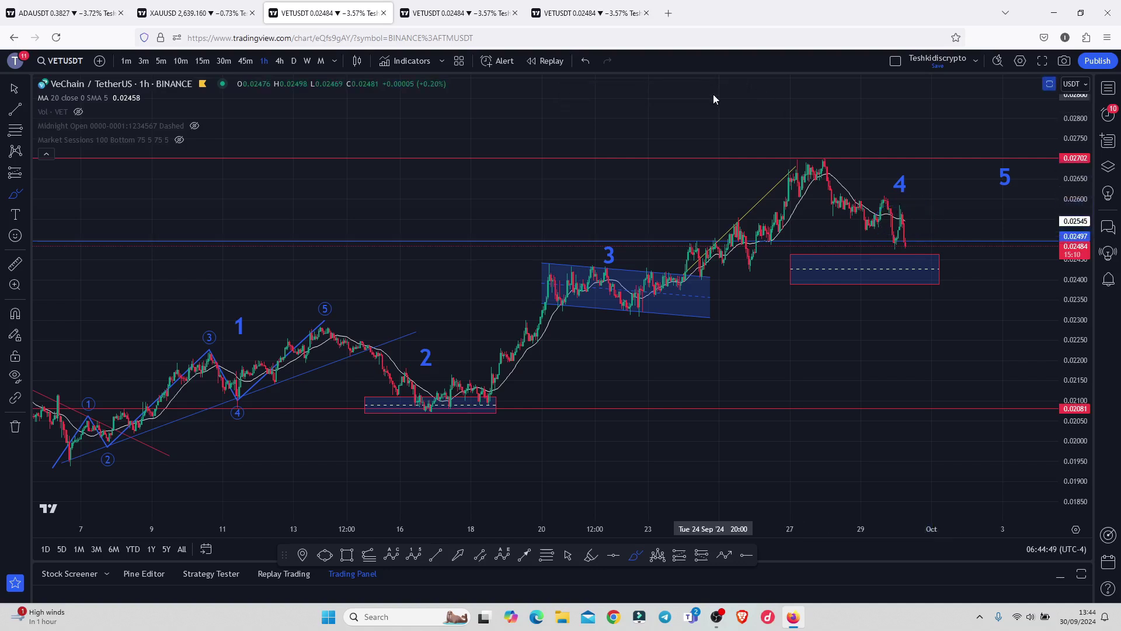
left_click(928, 224)
mouse_move(915, 223)
left_mouse_down()
mouse_move(888, 233)
mouse_move(885, 247)
mouse_move(935, 250)
mouse_move(926, 230)
left_mouse_up()
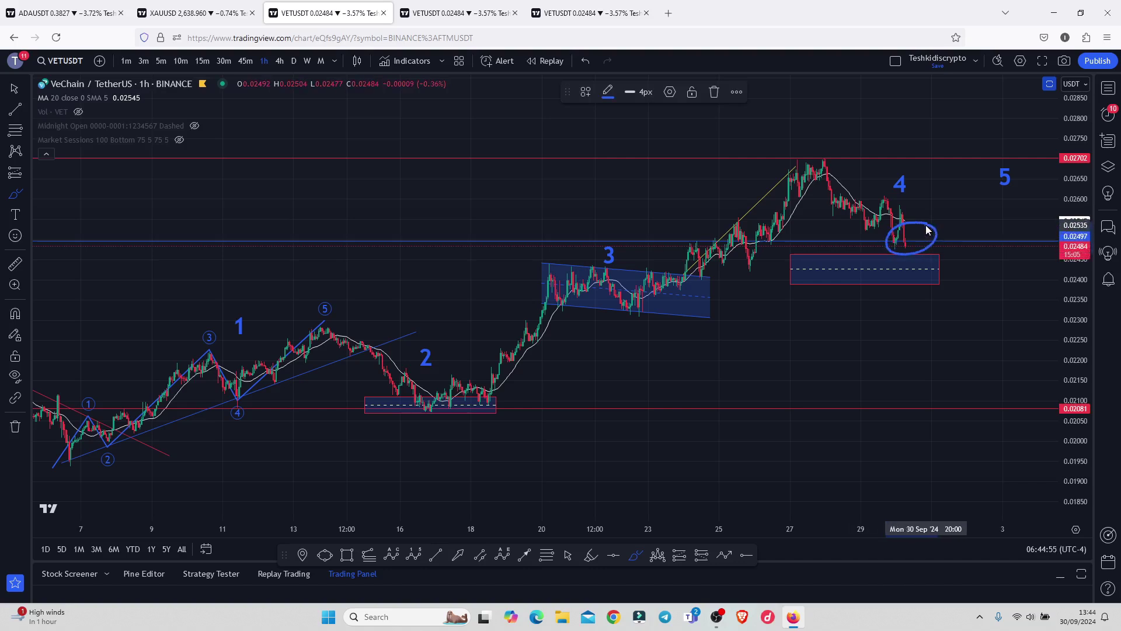
left_click(585, 62)
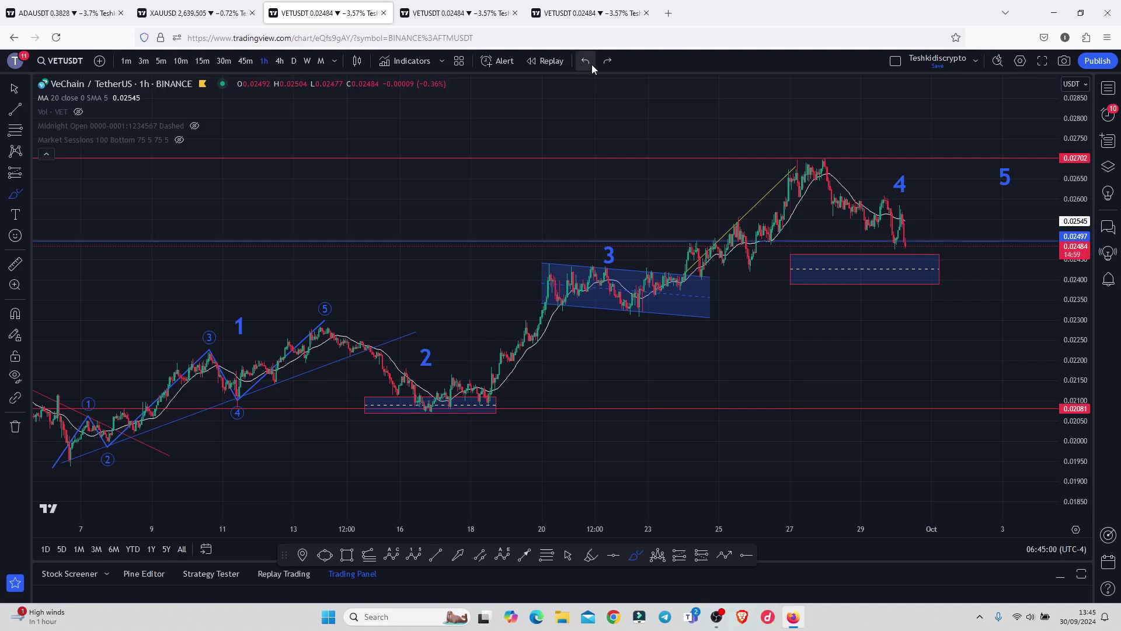
- Look at the daily VETUSDT chart with its larger wave count, and return to the 1-hour chart
mouse_move(457, 15)
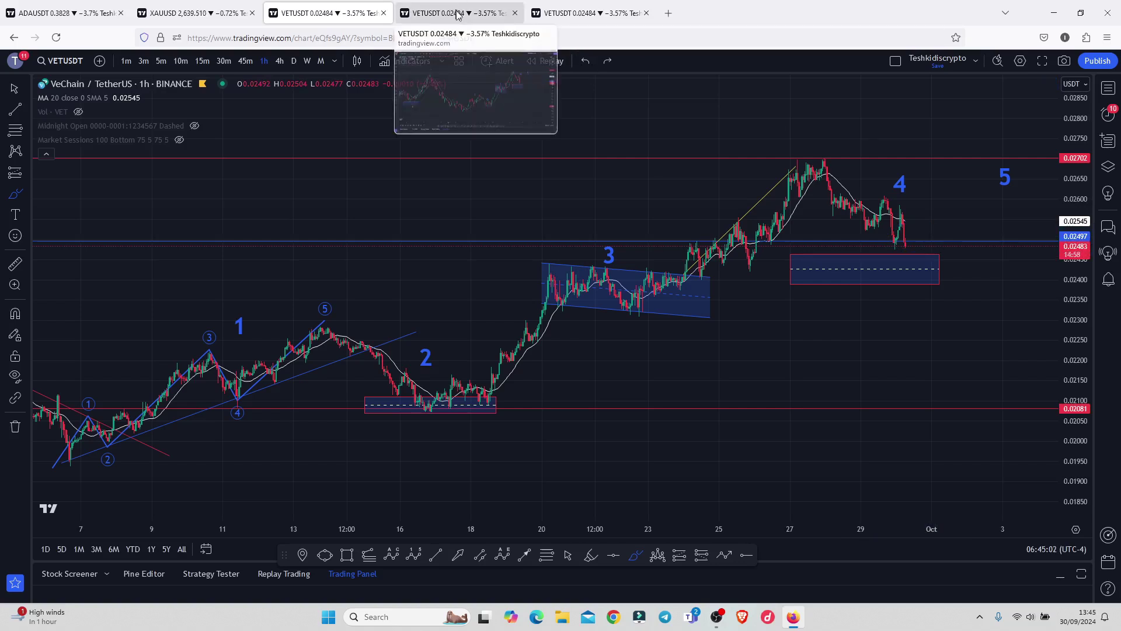
left_click(572, 12)
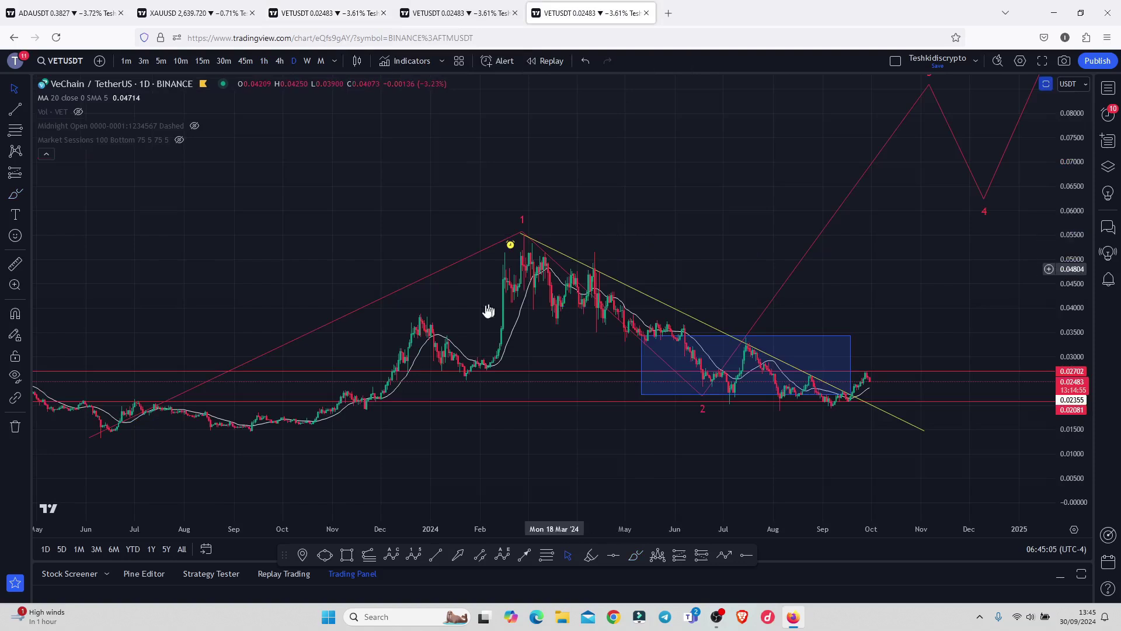
left_click(318, 14)
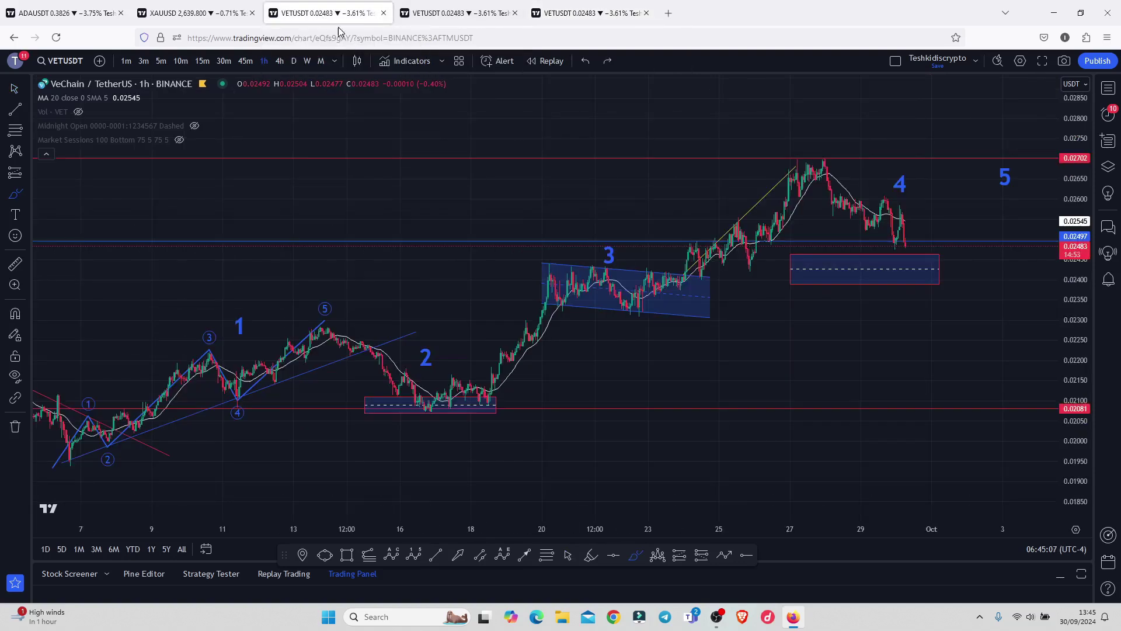
- Brush over the wave 1 start, its five sub-waves and the wave 1 label, and undo these strokes
left_click(569, 555)
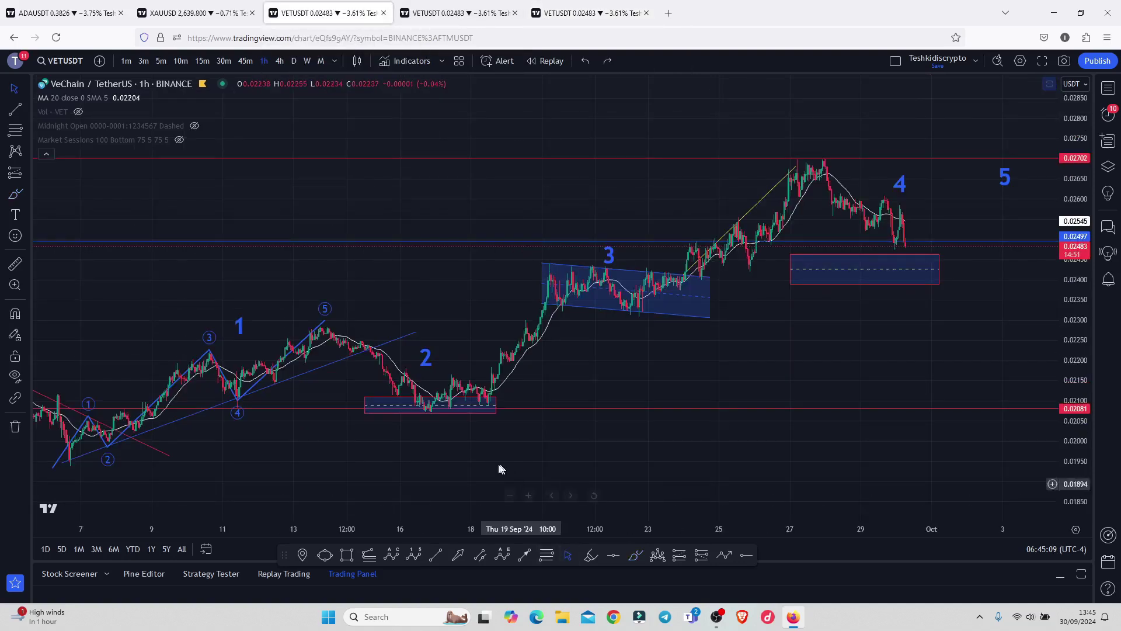
left_click_drag(446, 471, 593, 438)
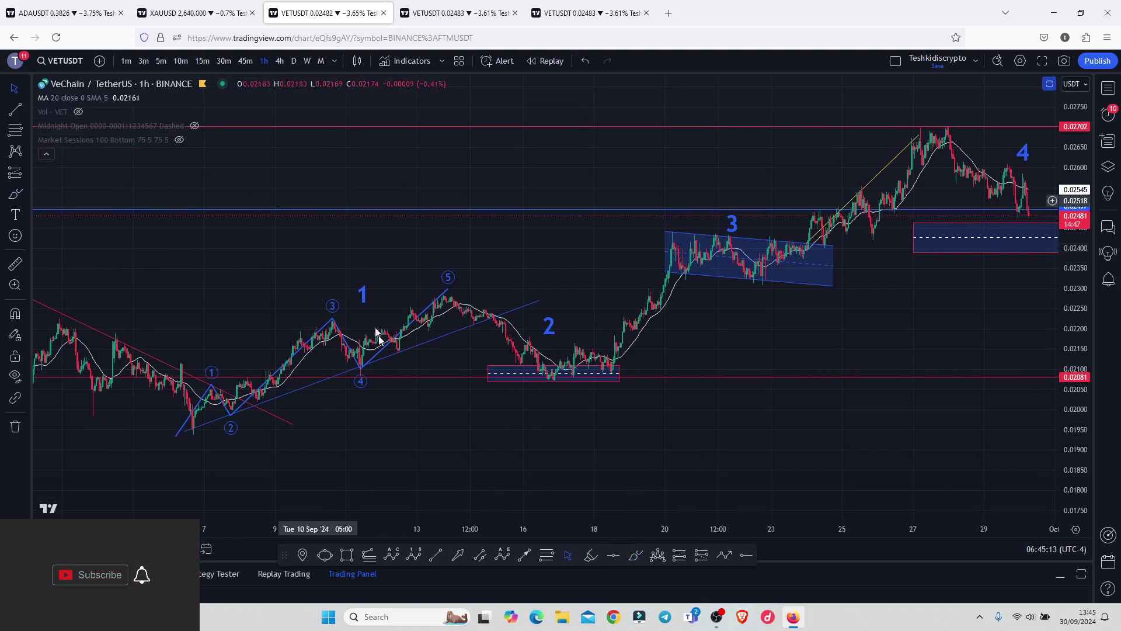
left_click(636, 555)
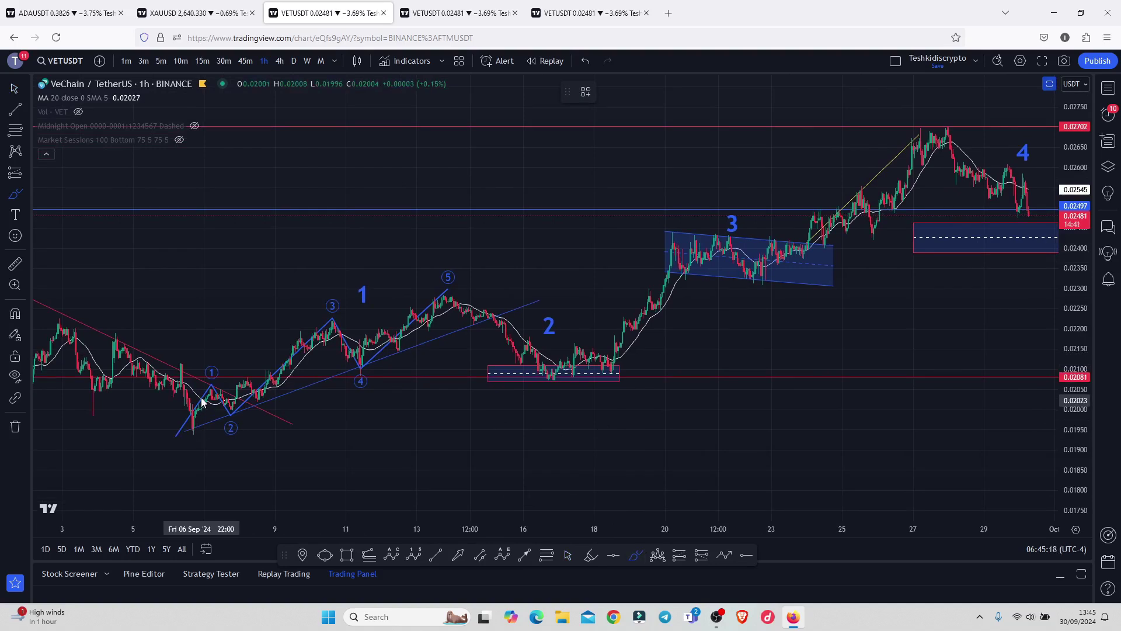
mouse_move(201, 387)
left_mouse_down()
mouse_move(155, 405)
mouse_move(158, 450)
mouse_move(185, 461)
mouse_move(219, 444)
mouse_move(192, 387)
left_mouse_up()
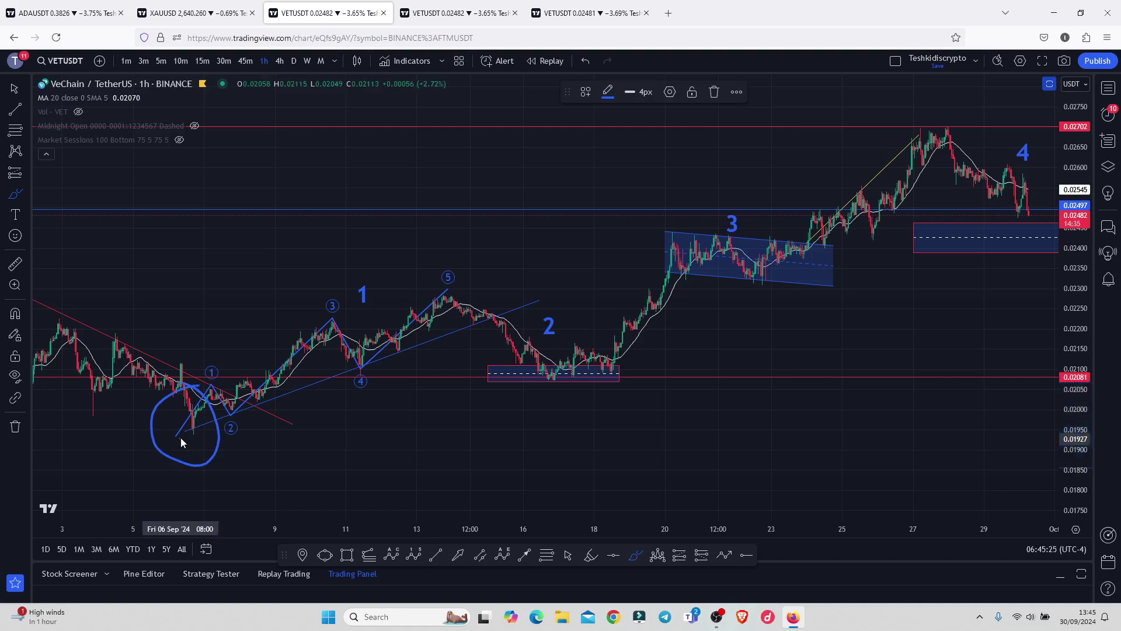
mouse_move(180, 437)
left_mouse_down()
mouse_move(211, 371)
mouse_move(232, 409)
mouse_move(257, 381)
left_mouse_up()
mouse_move(302, 323)
left_mouse_down()
mouse_move(347, 353)
mouse_move(442, 287)
left_mouse_up()
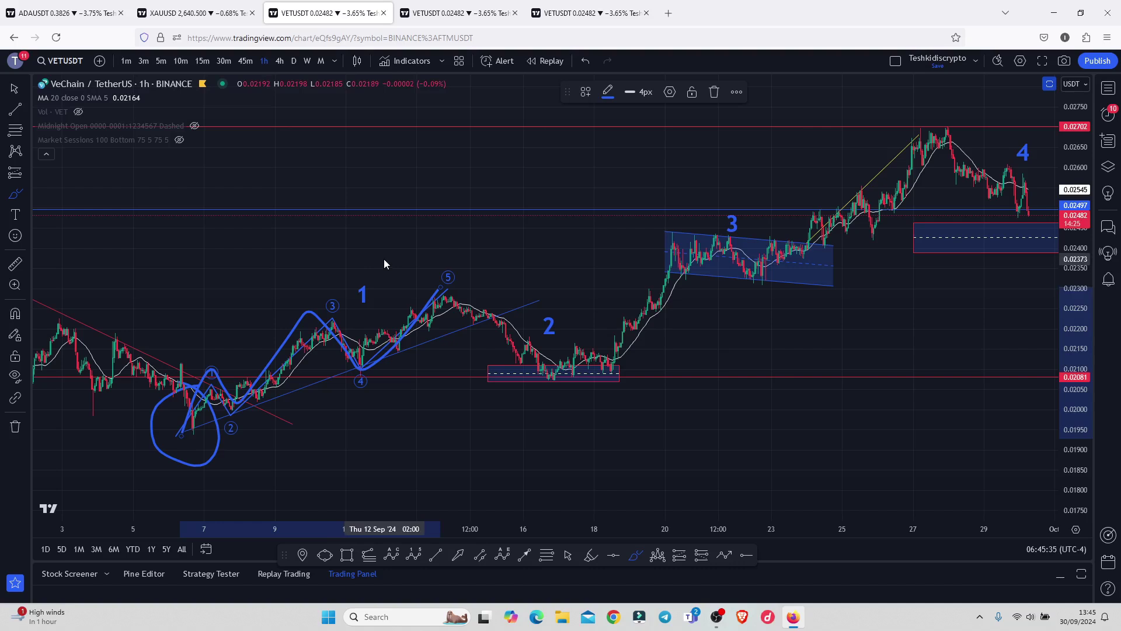
mouse_move(384, 259)
left_mouse_down()
mouse_move(335, 275)
mouse_move(342, 320)
mouse_move(399, 286)
mouse_move(367, 257)
left_mouse_up()
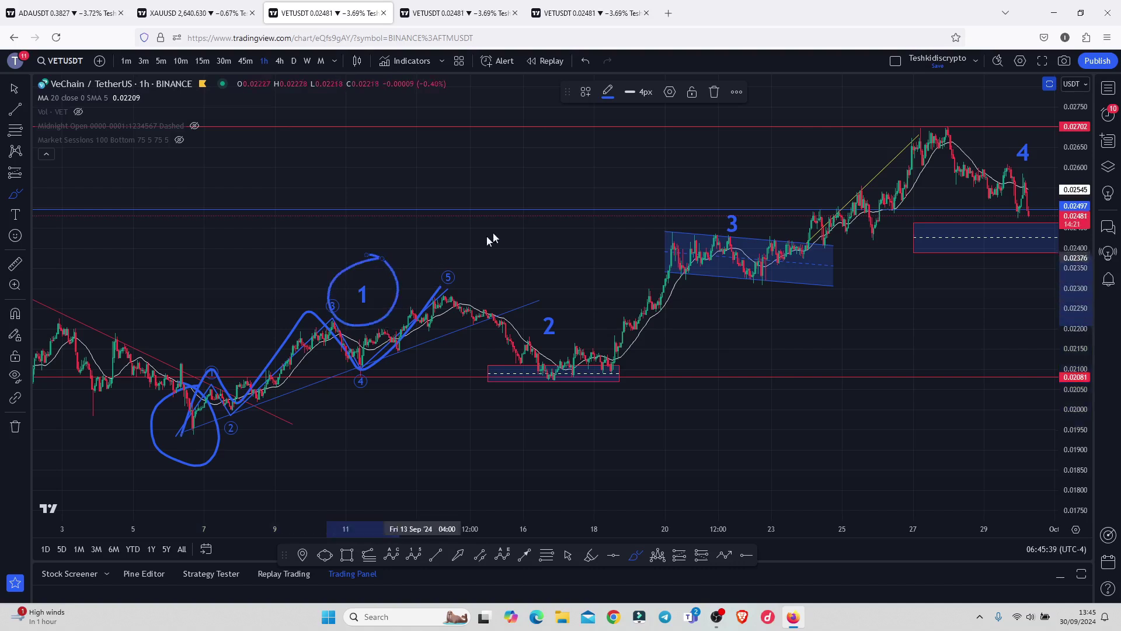
left_click(585, 62)
left_click(587, 62)
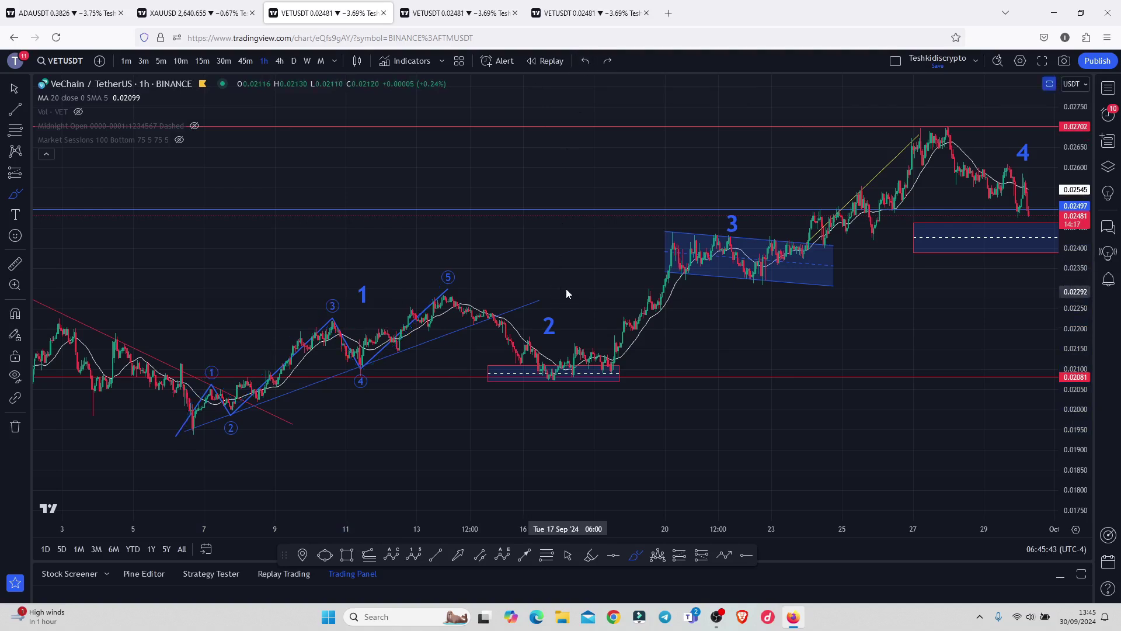
- Circle the wave 2 label with the brush and delete the circle
mouse_move(566, 289)
left_mouse_down()
mouse_move(512, 333)
mouse_move(553, 361)
mouse_move(563, 295)
left_mouse_up()
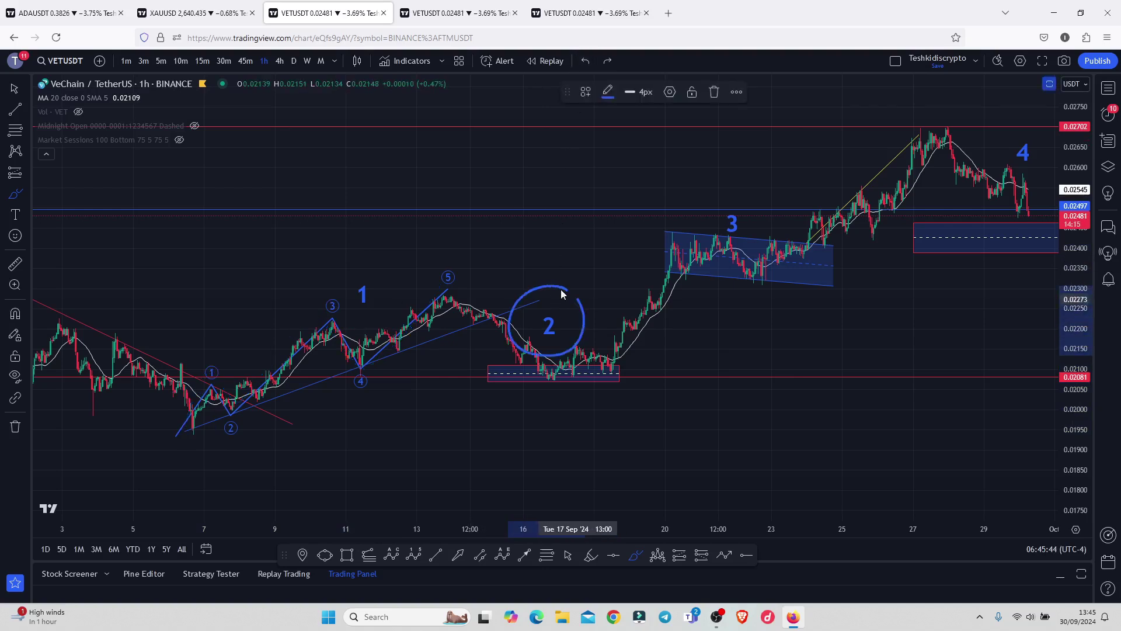
left_click(713, 92)
- Switch to the 4-hour VETUSDT chart and move the wave 3 label slightly higher above the blue channel
left_click(457, 13)
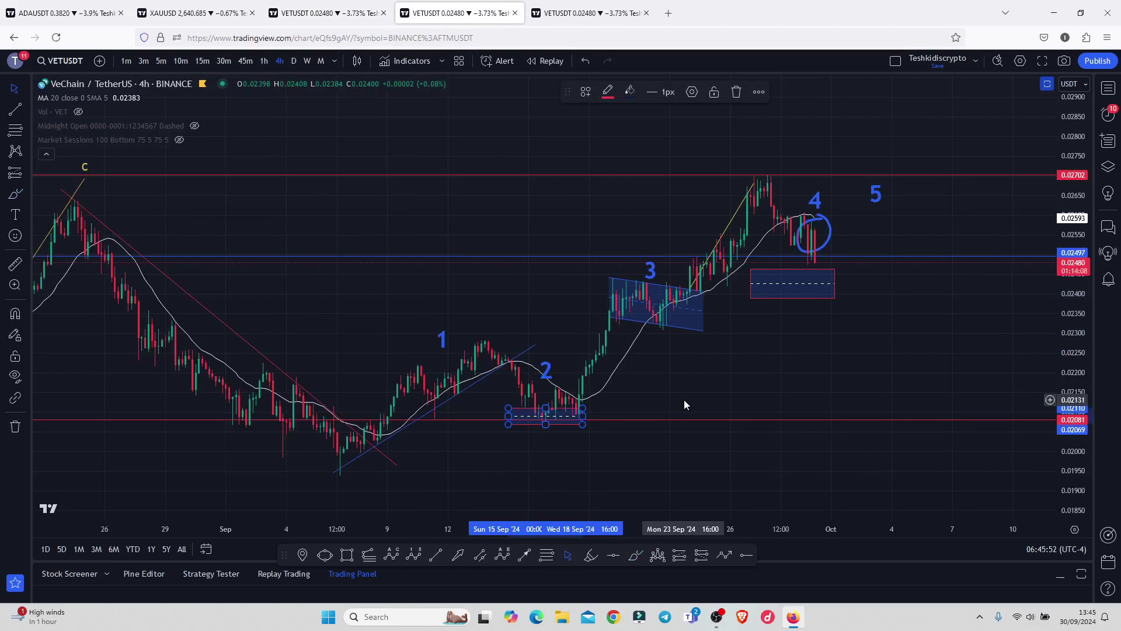
scroll(683, 403, "up", 2)
left_click(684, 393)
left_click_drag(685, 393, 693, 420)
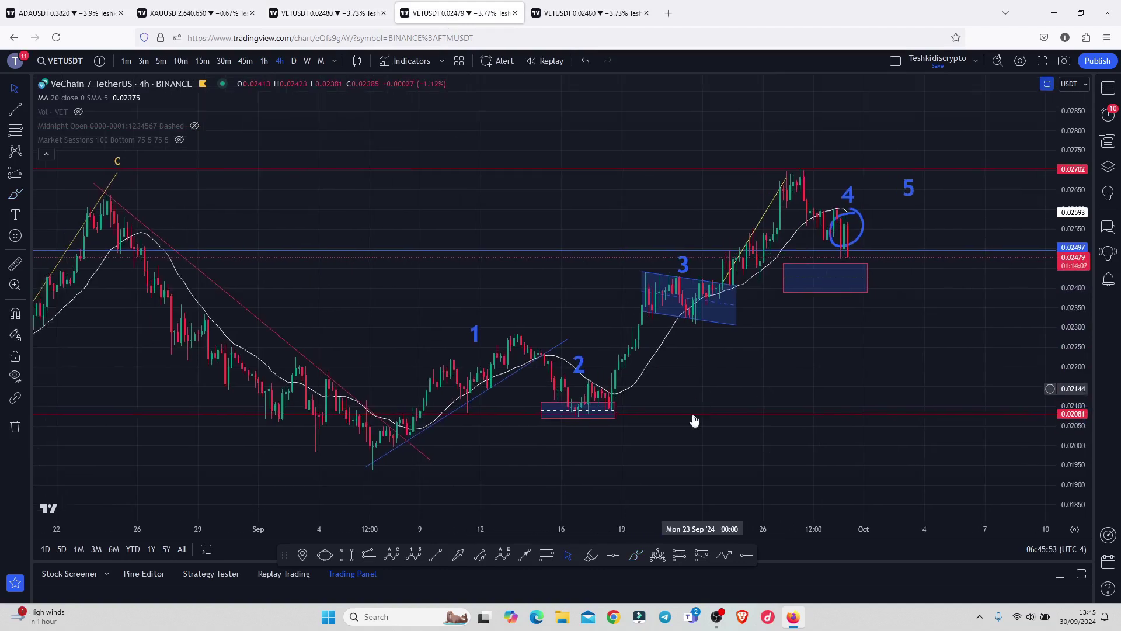
left_click(693, 254)
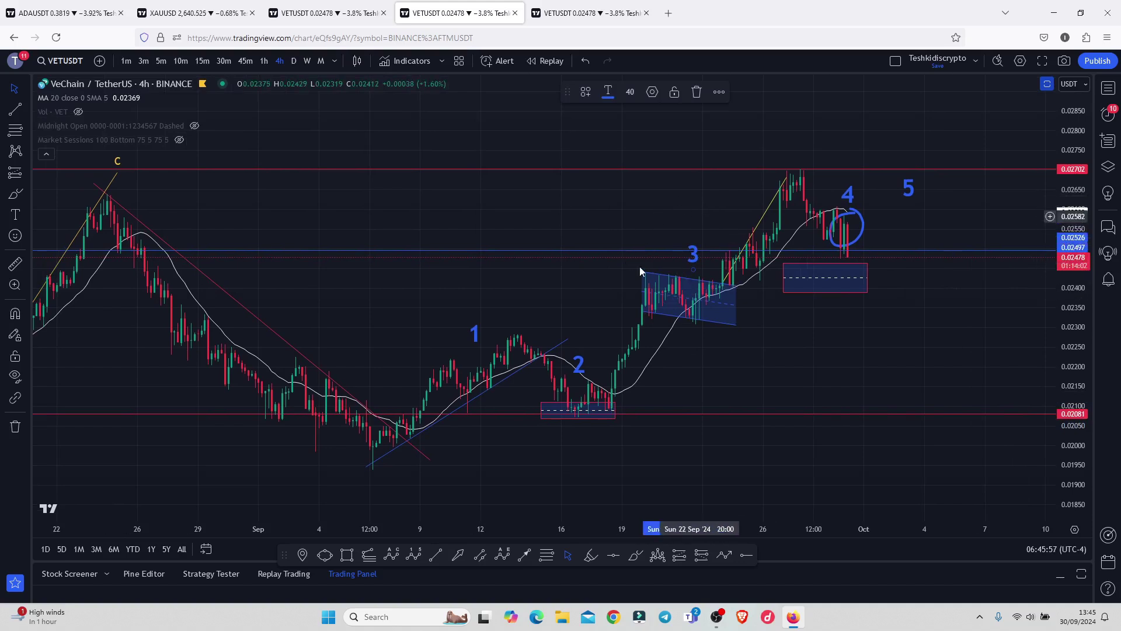
- Draw a trend-based Fib extension from the 6 September low at 0.01937 through the 13 September high at 0.02285 to 0.02075
left_click(369, 555)
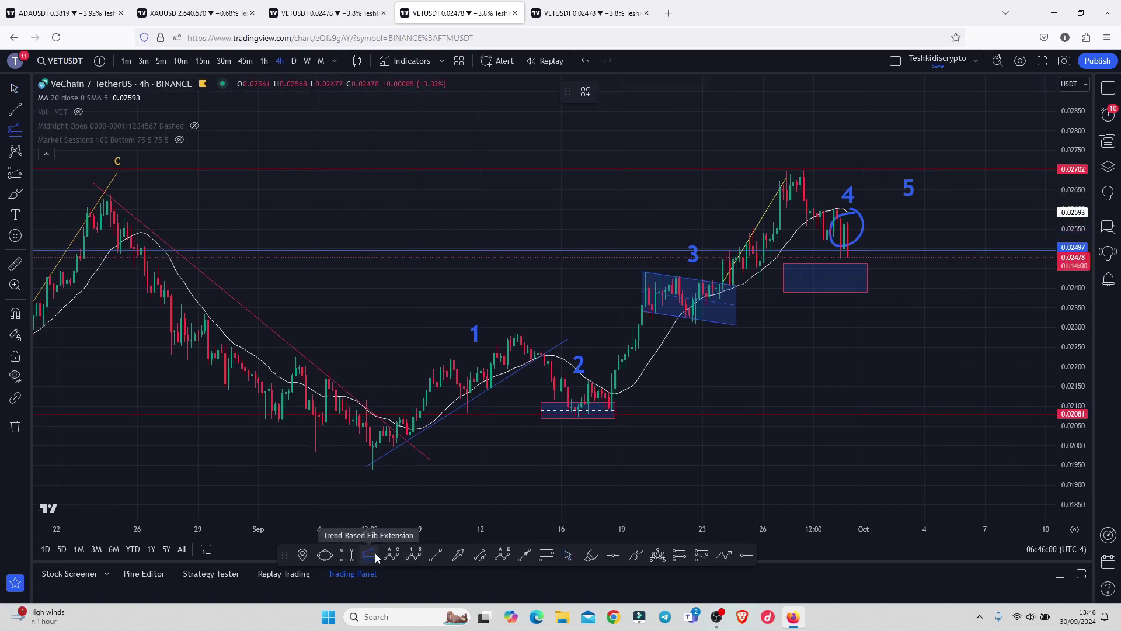
left_click(373, 470)
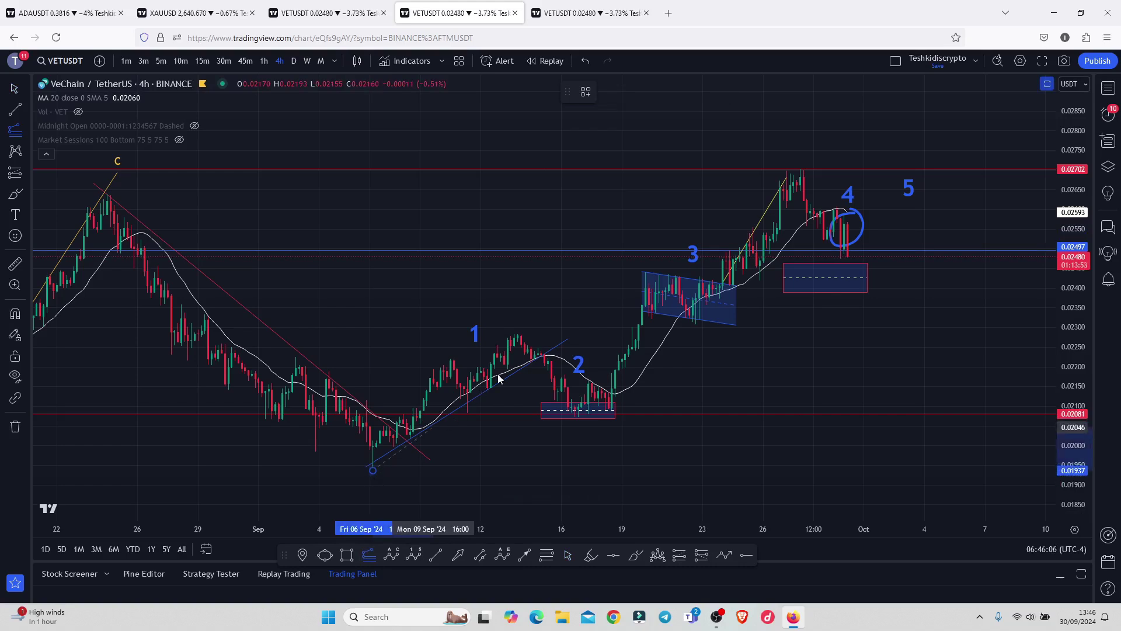
left_click(518, 337)
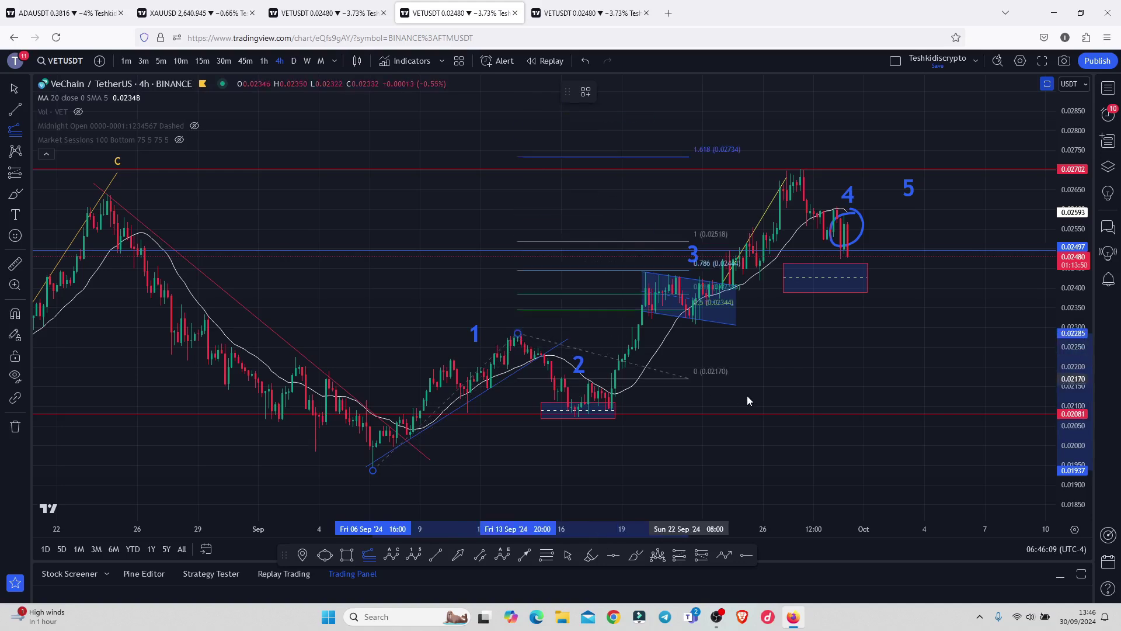
left_click(902, 415)
scroll(899, 397, "right", 2)
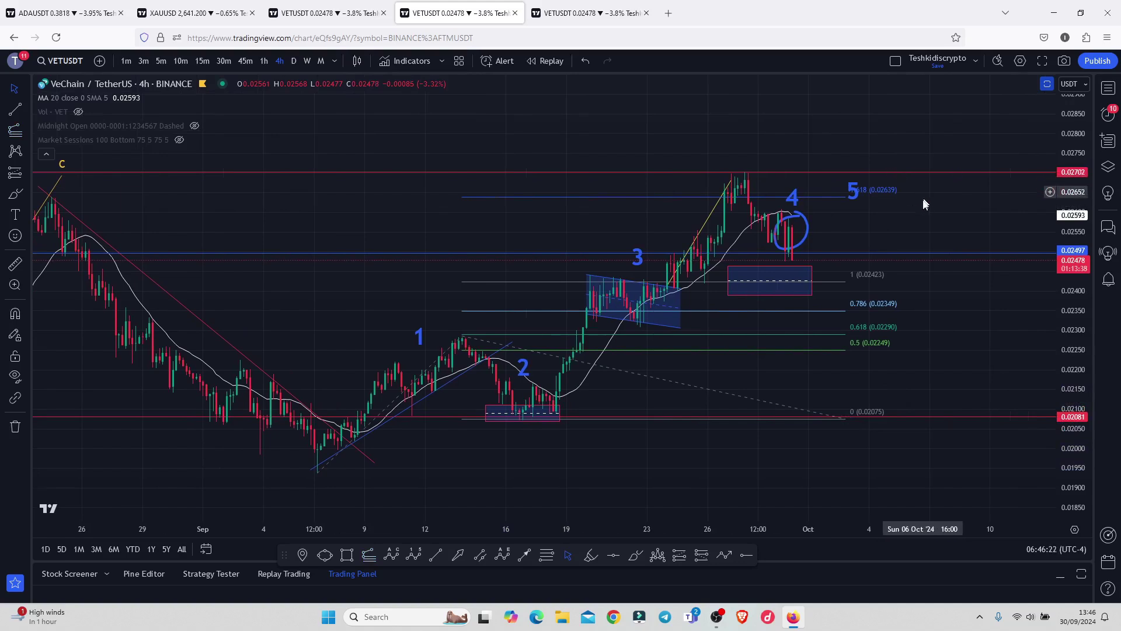
- Delete the trend-based Fib extension from the 4-hour chart
left_click(635, 556)
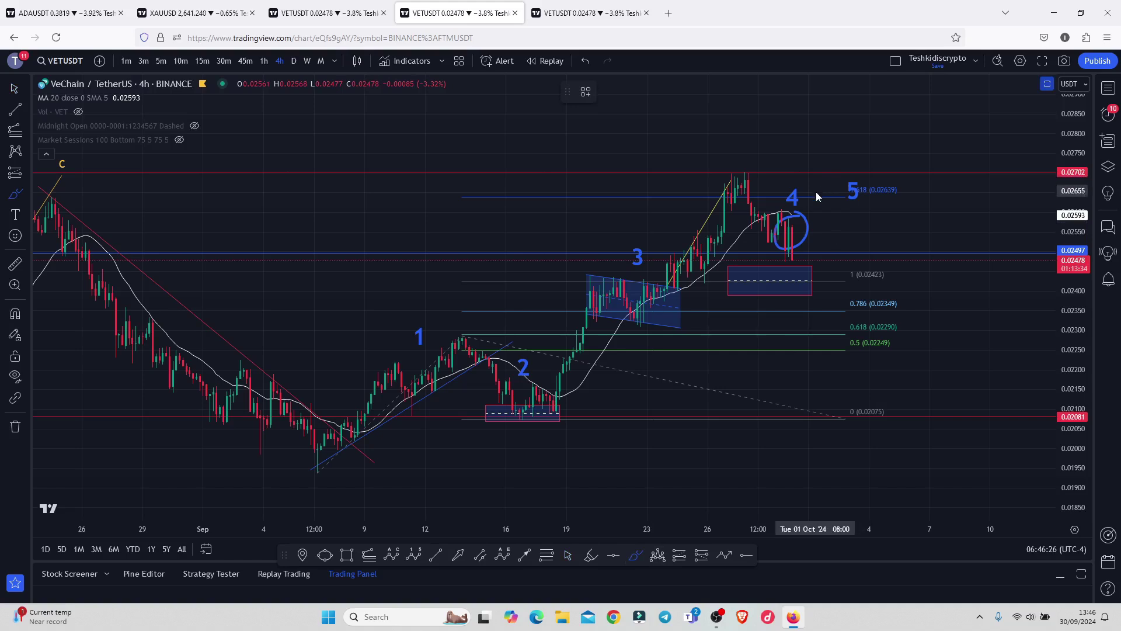
left_click(567, 558)
left_click(842, 418)
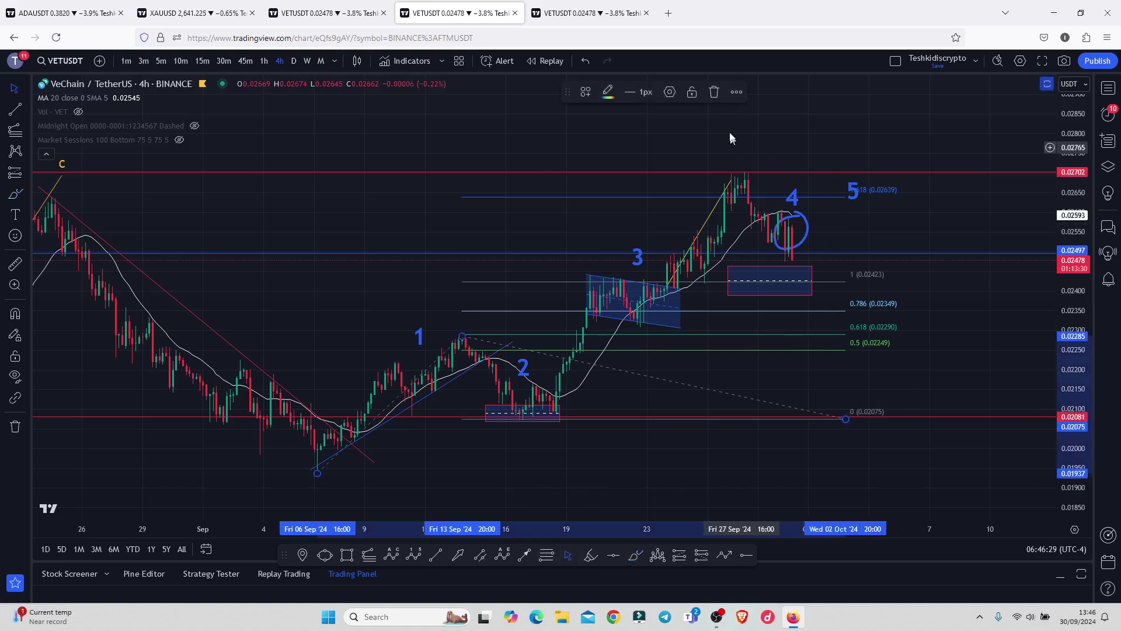
key("Delete")
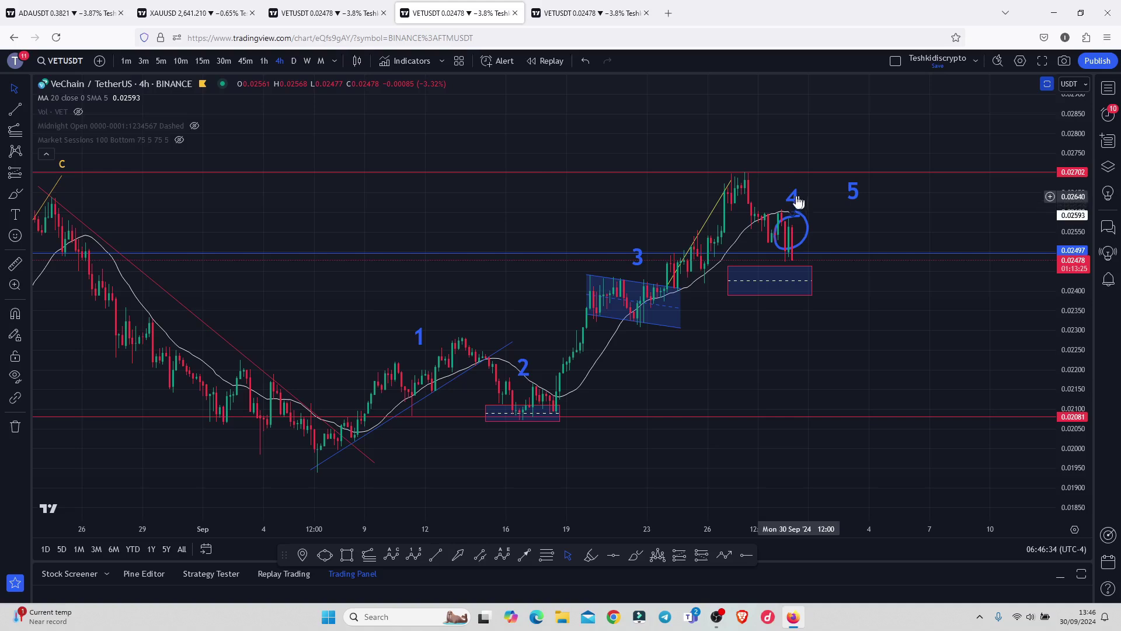
- Delete the brushed circle below the wave 4 label and reposition that label above the latest candles
left_click(799, 195)
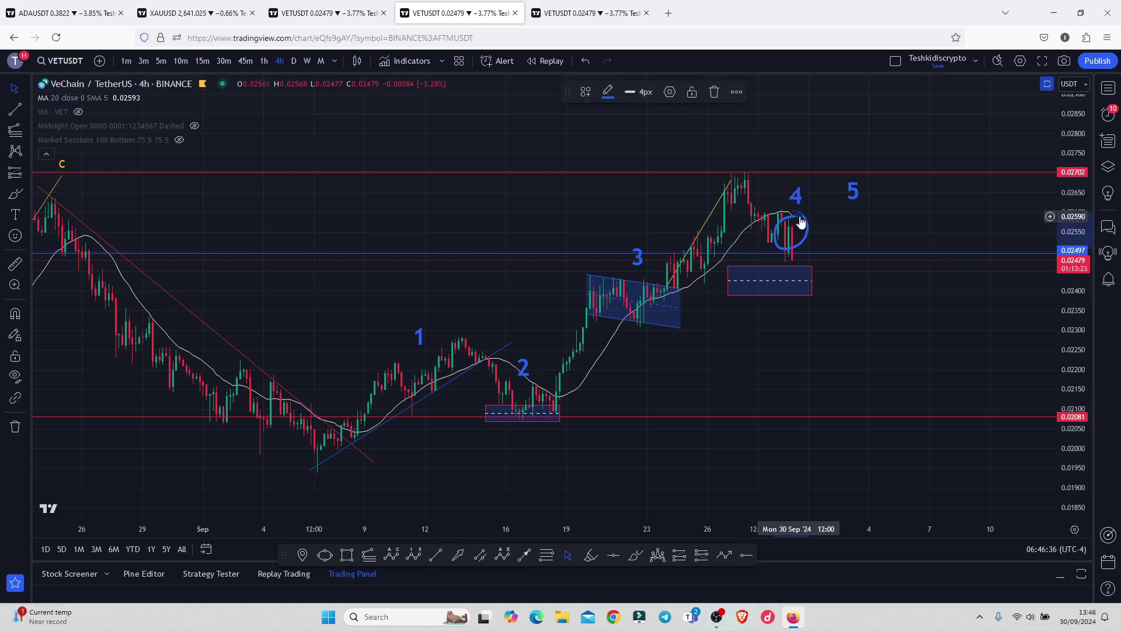
left_click(714, 92)
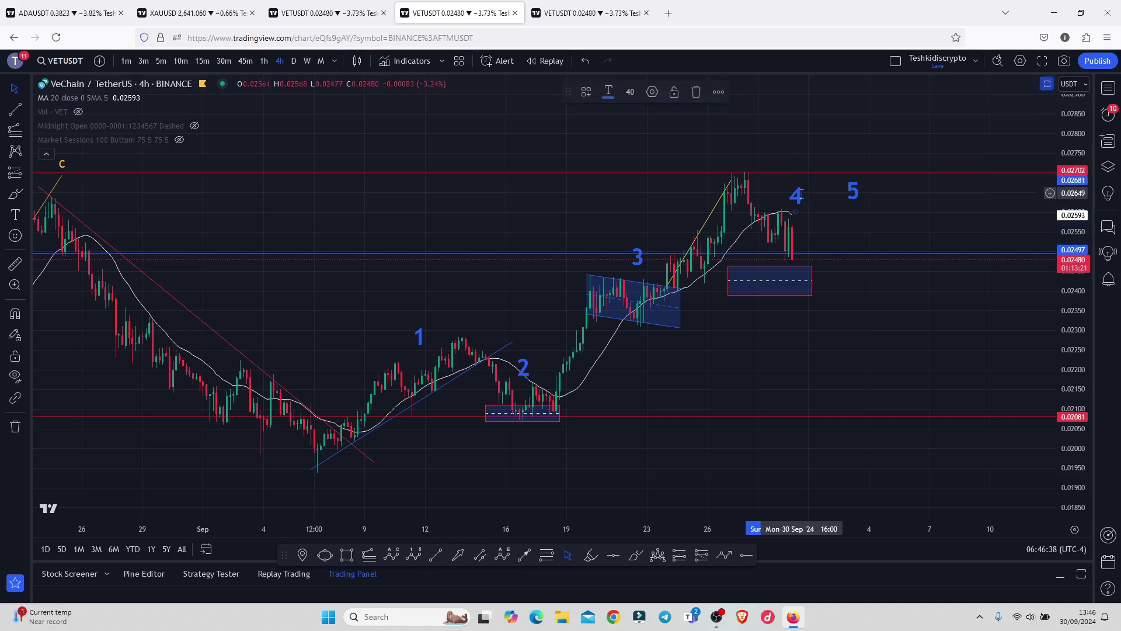
left_click(768, 310)
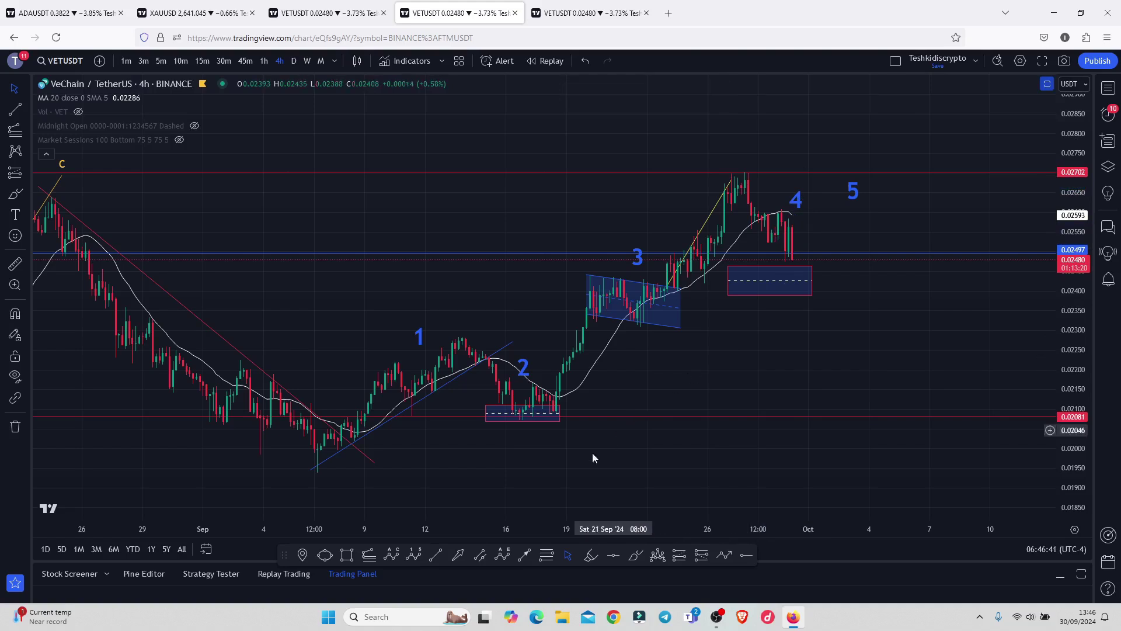
- Draw a Fib retracement from the wave 2 low at 0.02072 up to the recent high at 0.02704
left_click(547, 556)
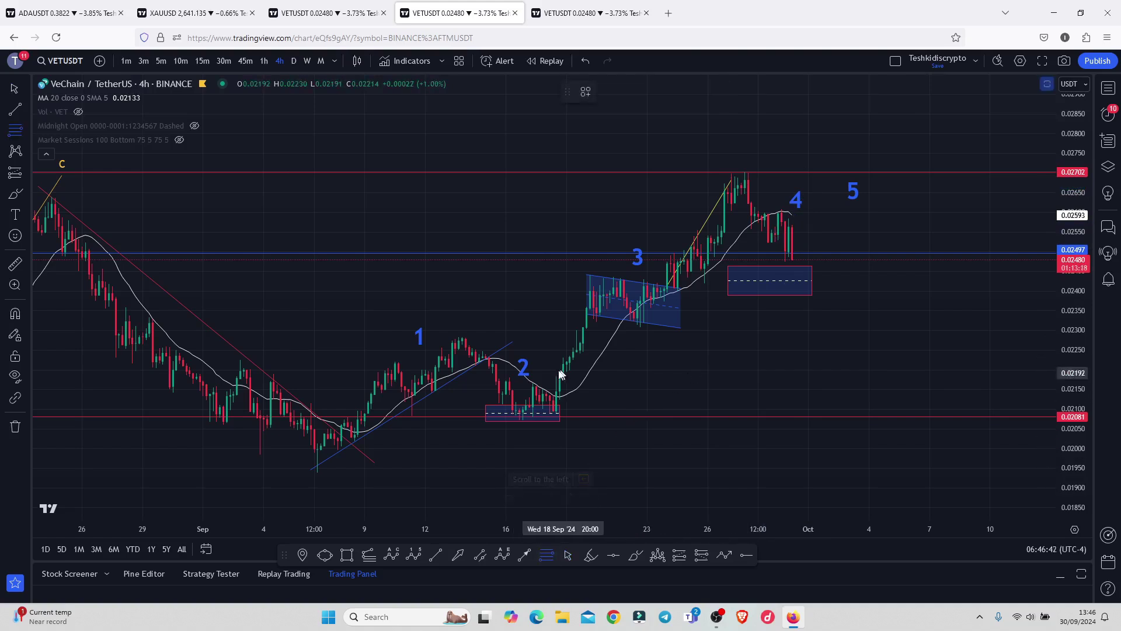
left_click(522, 419)
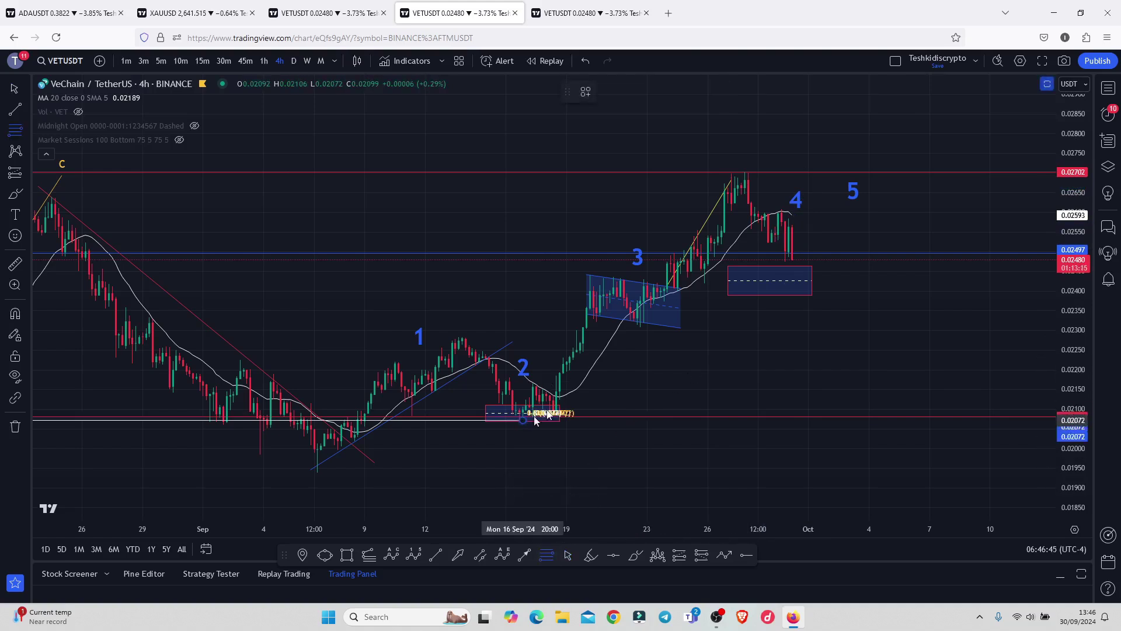
left_click(883, 170)
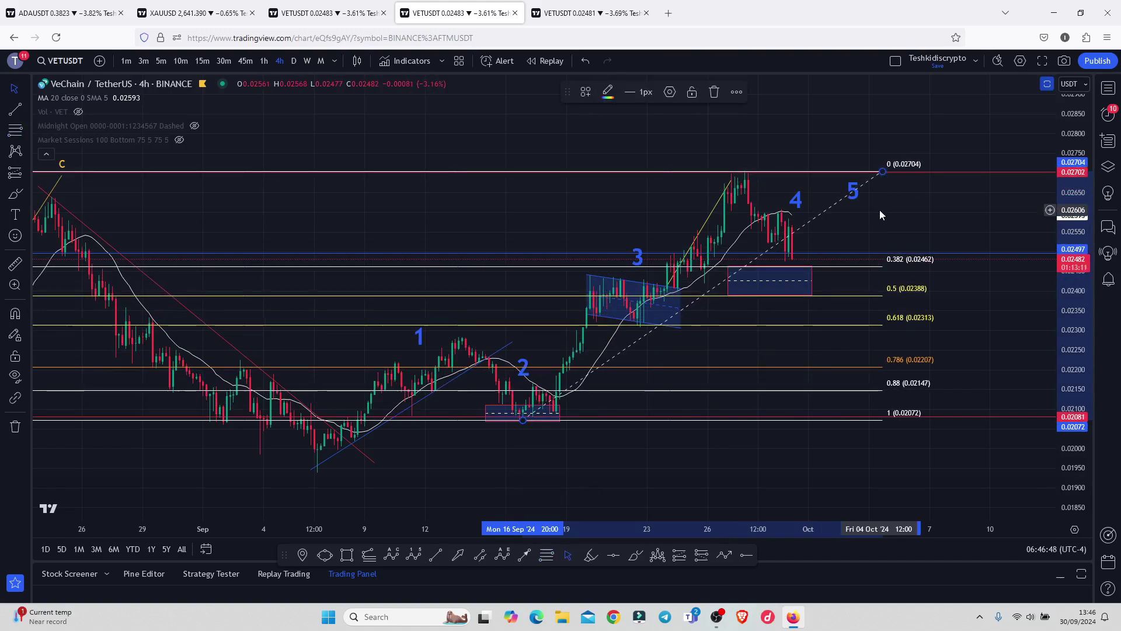
- Circle the 0.382 level label of the Fib retracement with the brush
left_click_drag(884, 222, 905, 218)
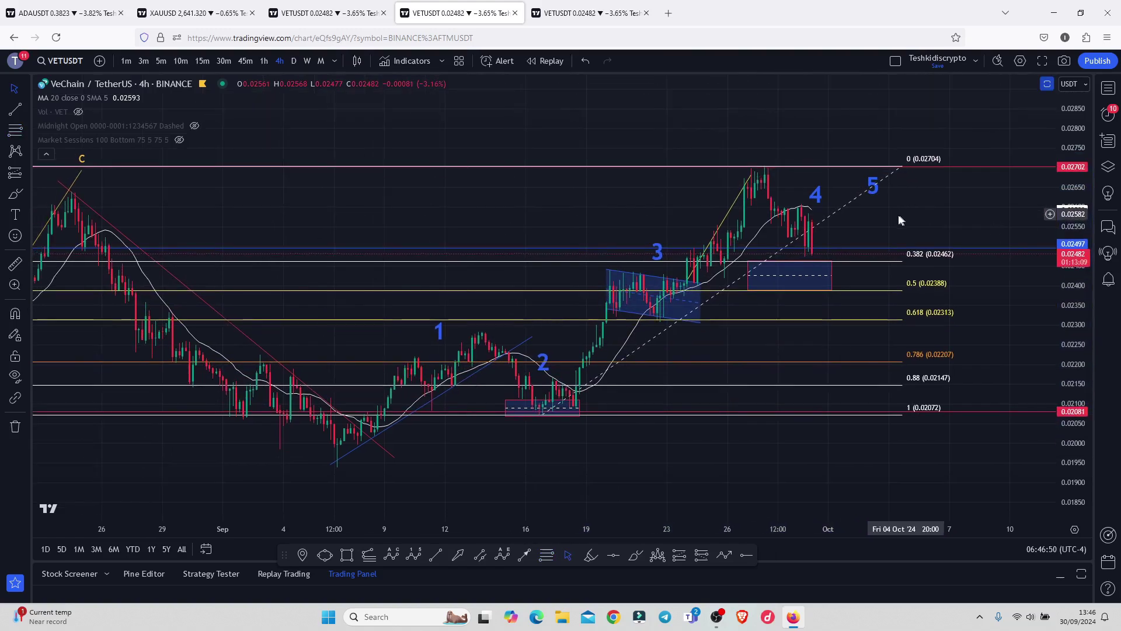
scroll(897, 215, "up", 1)
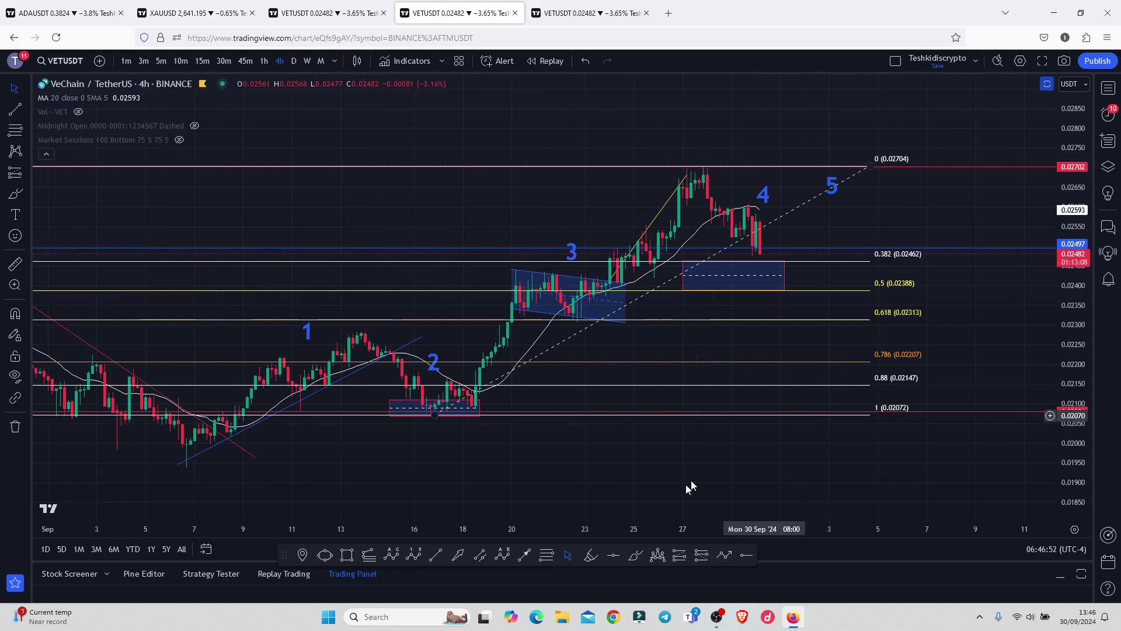
left_click(635, 556)
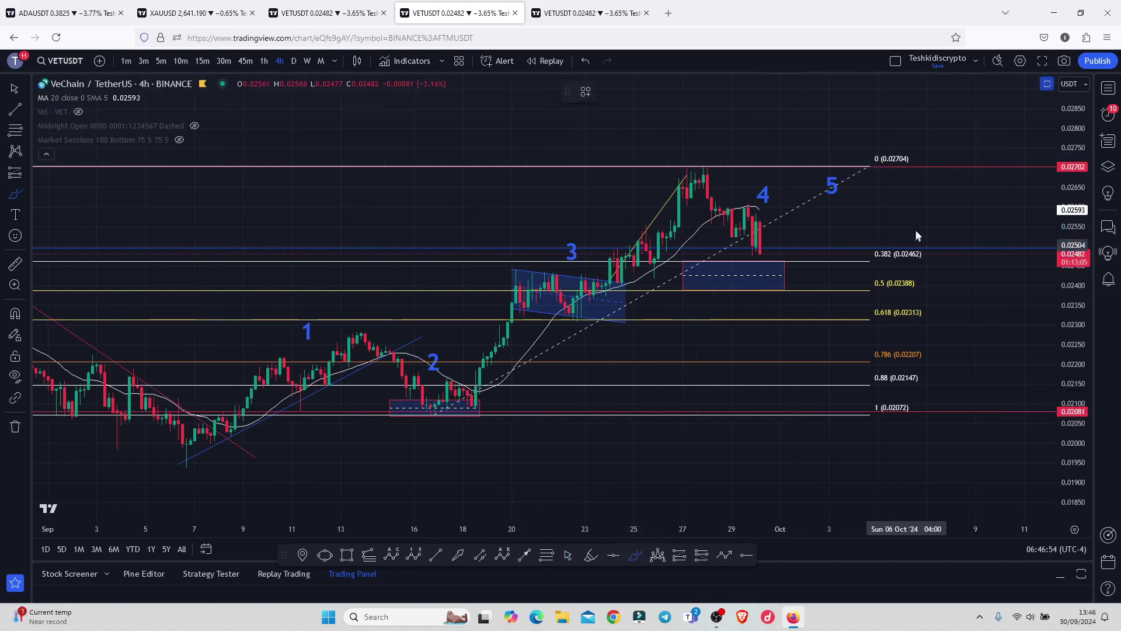
mouse_move(915, 223)
left_mouse_down()
mouse_move(861, 226)
mouse_move(857, 258)
mouse_move(901, 264)
mouse_move(961, 249)
mouse_move(940, 221)
mouse_move(914, 222)
left_mouse_up()
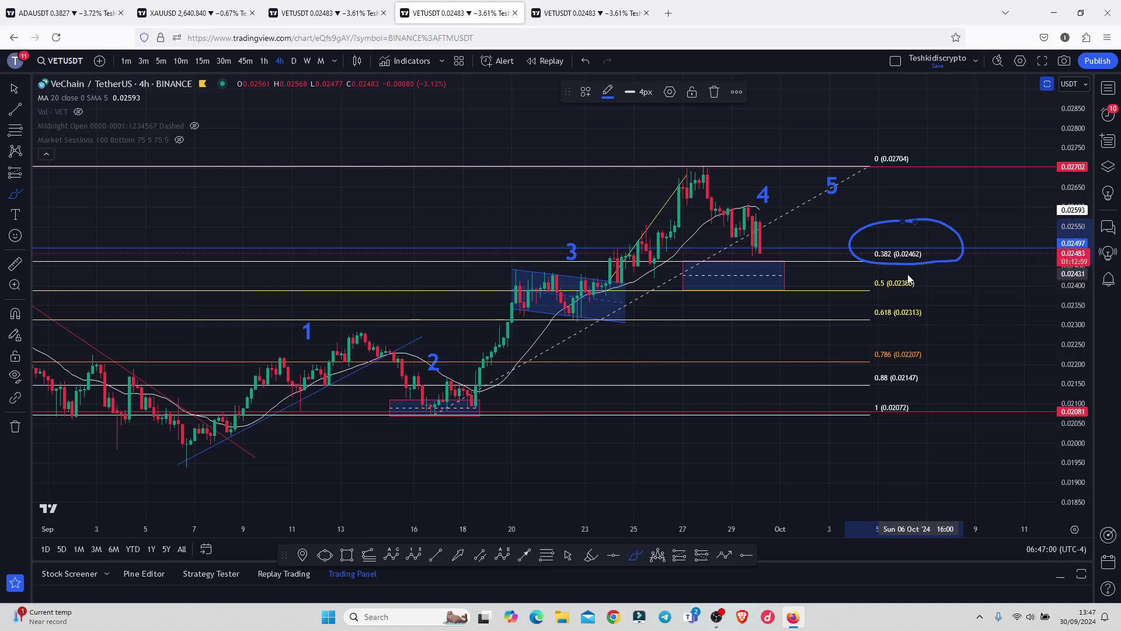
- Brush a circle around the 0.5 Fib level label and a zigzag through the wave 4 support box, and undo the brush marks
mouse_move(918, 271)
left_mouse_down()
mouse_move(873, 272)
mouse_move(850, 287)
mouse_move(916, 300)
mouse_move(941, 272)
mouse_move(915, 270)
left_mouse_up()
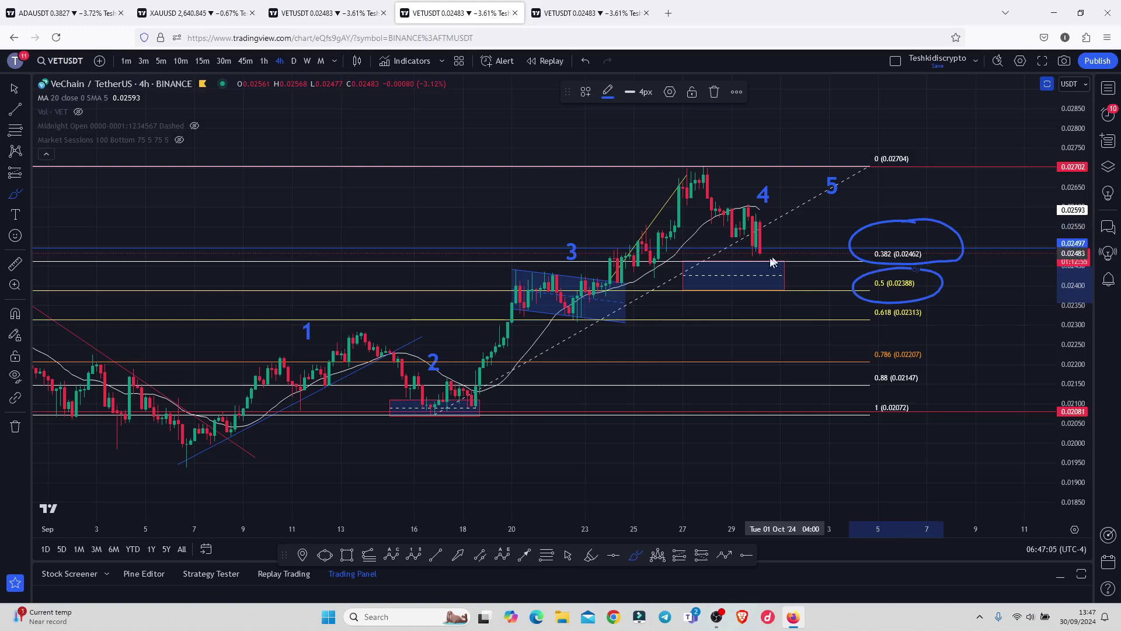
mouse_move(683, 288)
left_mouse_down()
mouse_move(724, 259)
mouse_move(743, 291)
mouse_move(756, 275)
mouse_move(773, 282)
mouse_move(793, 258)
left_mouse_up()
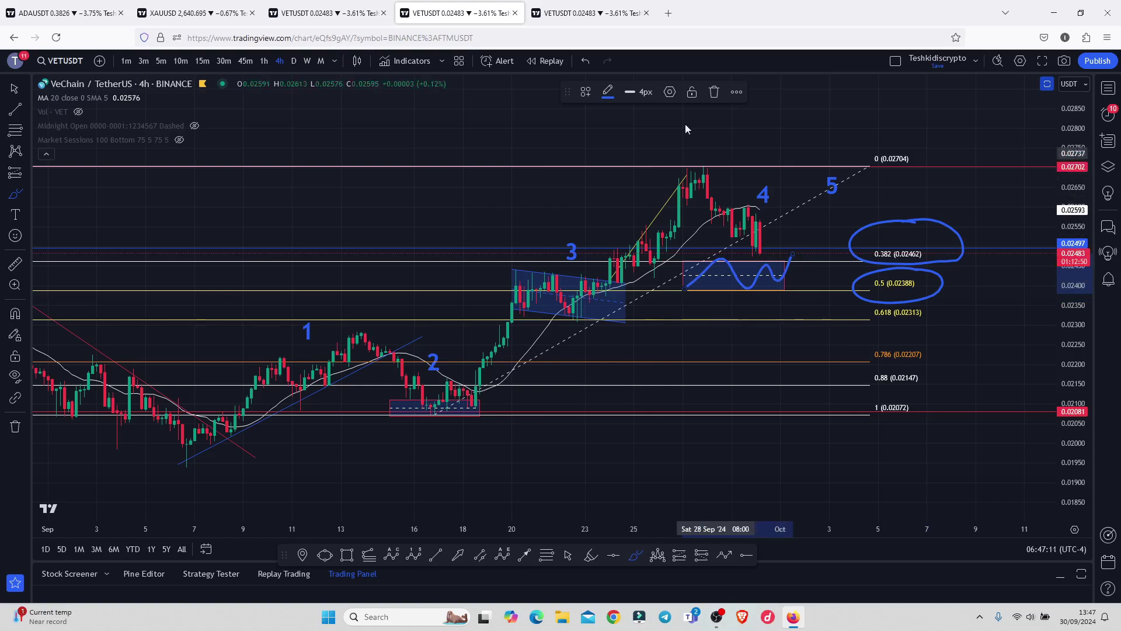
left_click(586, 61)
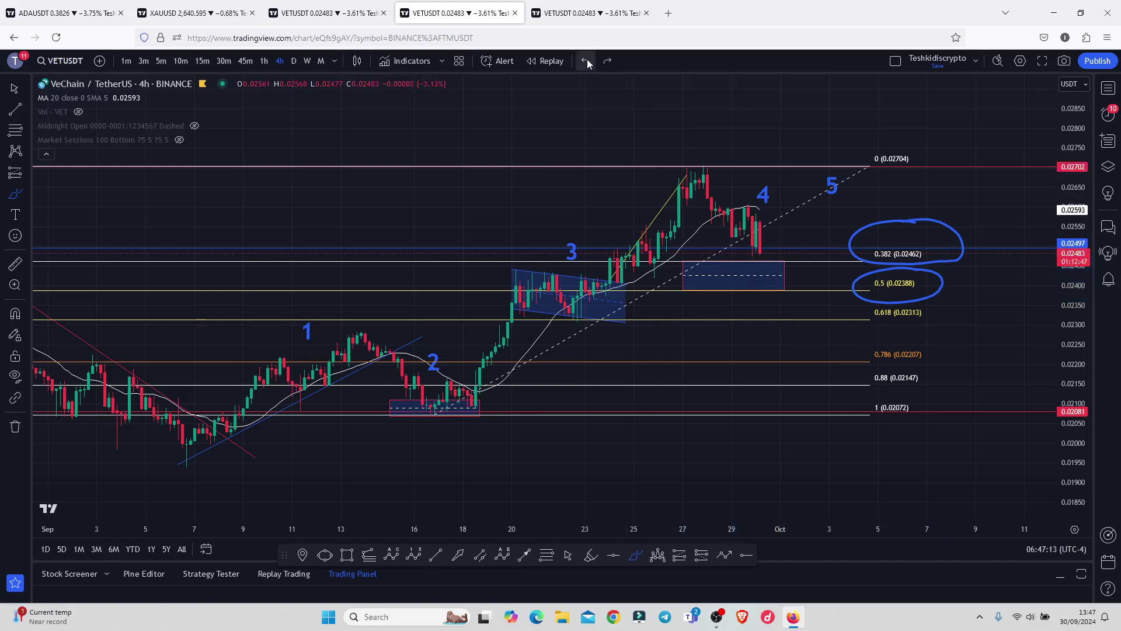
left_click(586, 60)
- Brush circles around the wave 4 support box and the wave 5 label, and undo both strokes
mouse_move(774, 250)
left_mouse_down()
mouse_move(694, 256)
mouse_move(758, 246)
left_mouse_up()
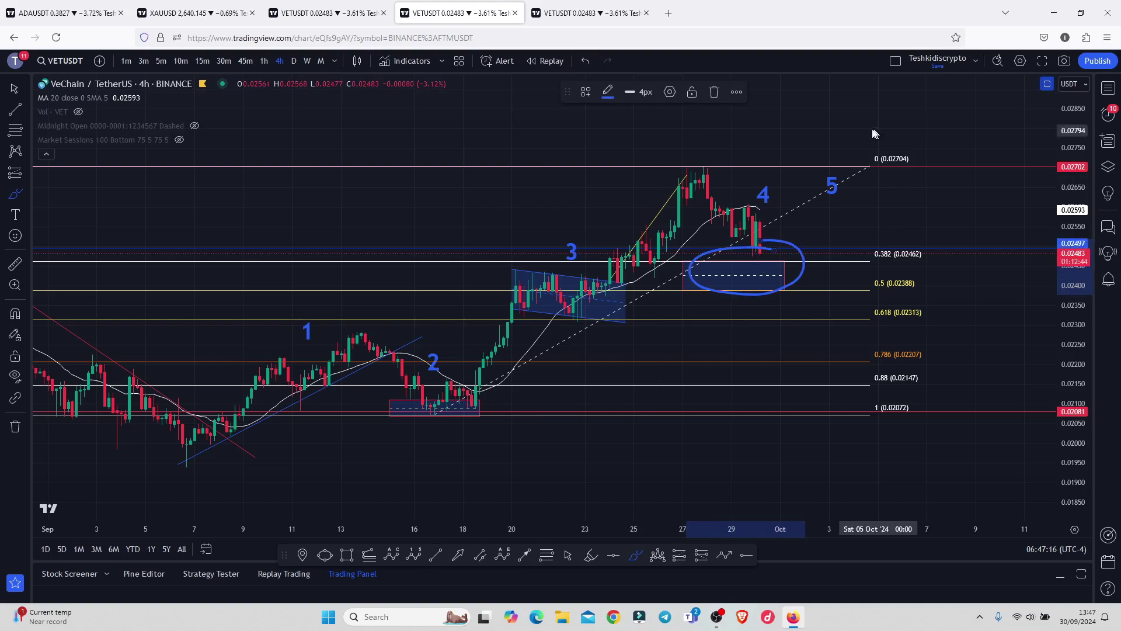
mouse_move(849, 153)
left_mouse_down()
mouse_move(872, 175)
mouse_move(840, 215)
mouse_move(805, 169)
mouse_move(835, 152)
left_mouse_up()
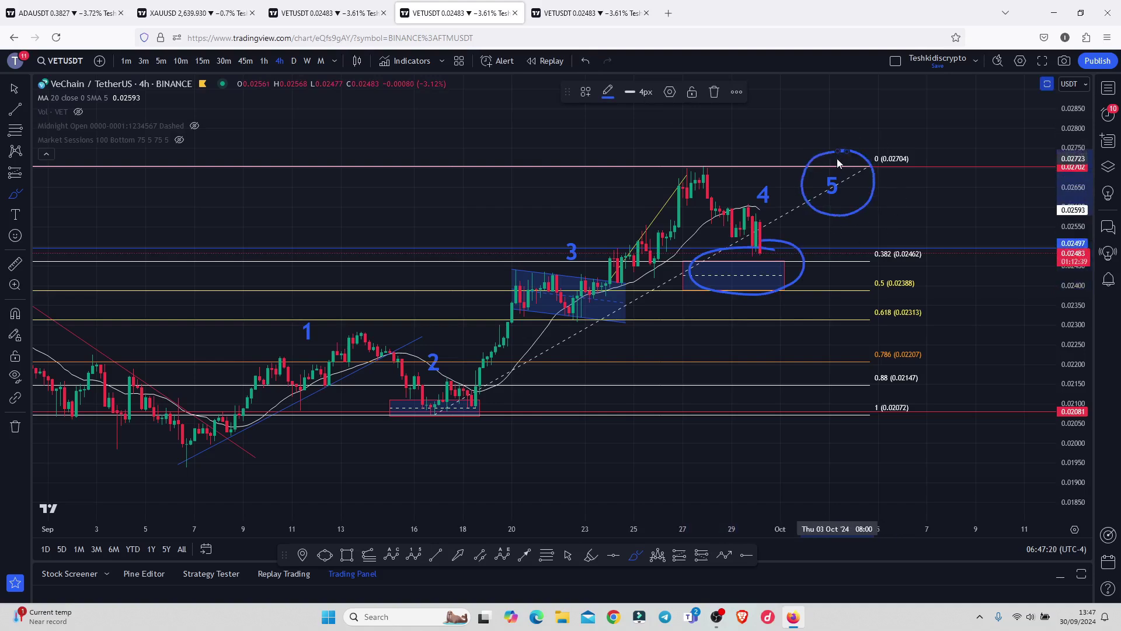
left_click(587, 61)
left_click(587, 61)
left_click(586, 61)
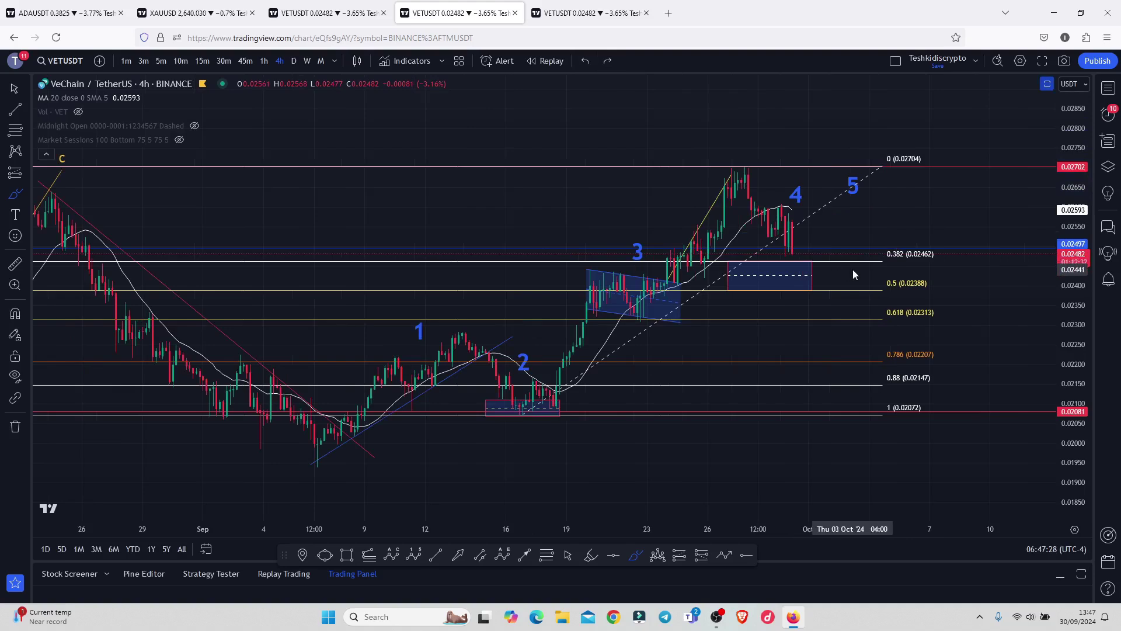
- Brush circles around the support box between the 0.382 and 0.5 levels and around the 0.618 level label
mouse_move(847, 253)
left_mouse_down()
mouse_move(790, 246)
mouse_move(713, 263)
mouse_move(781, 303)
mouse_move(883, 286)
mouse_move(822, 244)
left_mouse_up()
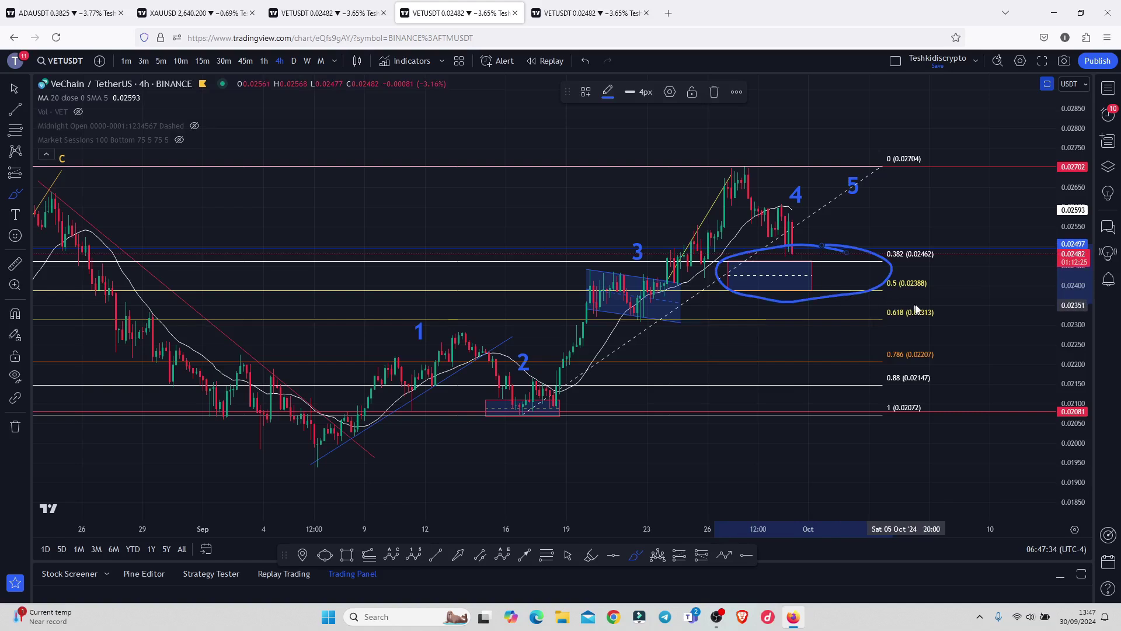
mouse_move(930, 299)
left_mouse_down()
mouse_move(868, 296)
mouse_move(818, 314)
mouse_move(829, 331)
mouse_move(937, 332)
mouse_move(969, 310)
mouse_move(912, 289)
left_mouse_up()
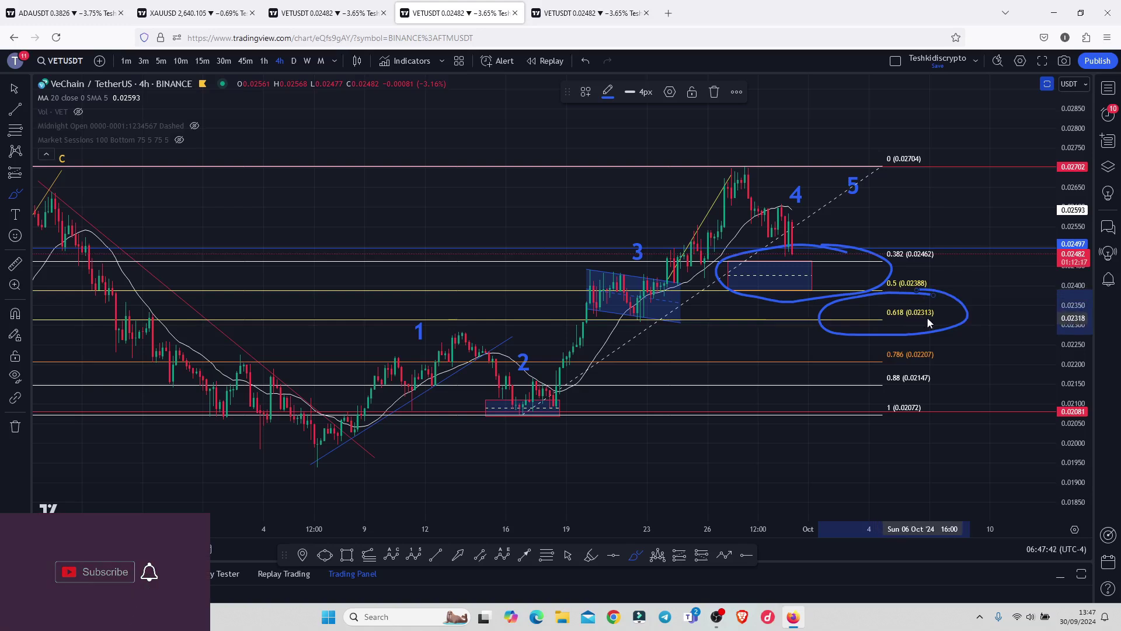
- On the daily VETUSDT chart, brush the rise from the June 2023 low to a circled wave 1 peak, and undo the strokes
left_click(584, 13)
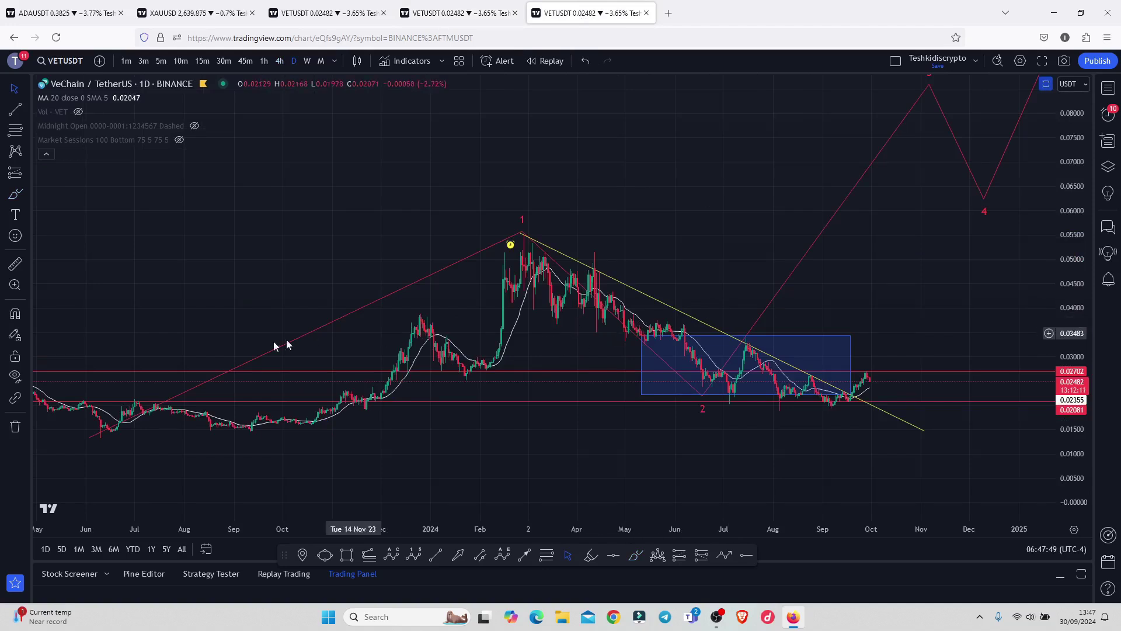
left_click(638, 555)
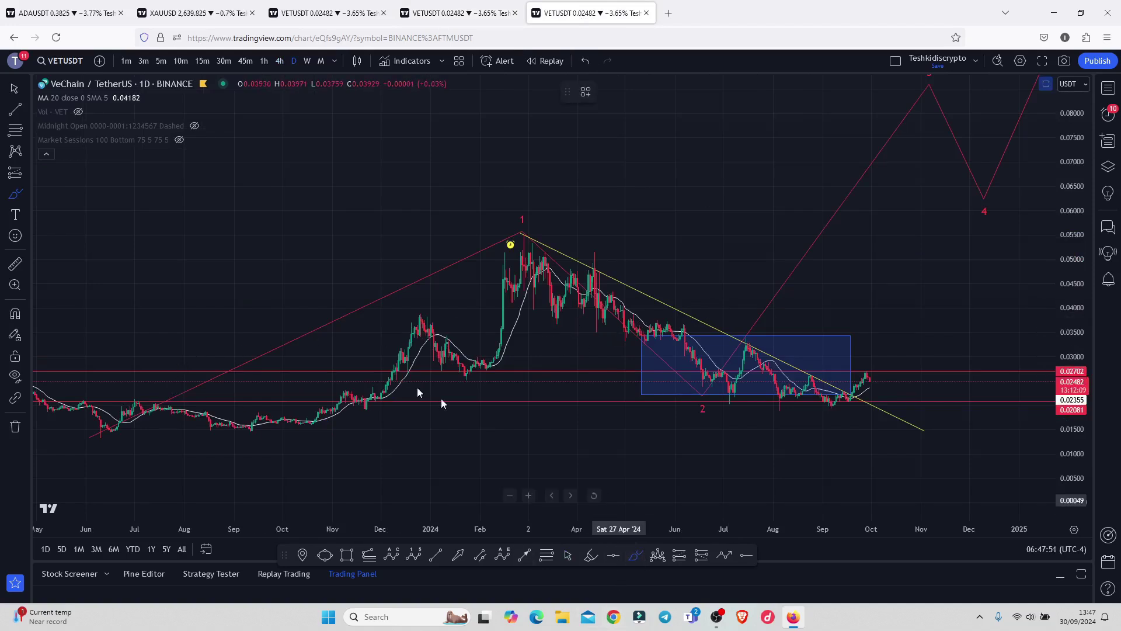
mouse_move(135, 393)
left_mouse_down()
mouse_move(101, 399)
mouse_move(91, 439)
mouse_move(147, 410)
mouse_move(114, 394)
mouse_move(212, 418)
mouse_move(373, 379)
mouse_move(404, 320)
mouse_move(450, 354)
mouse_move(528, 240)
left_mouse_up()
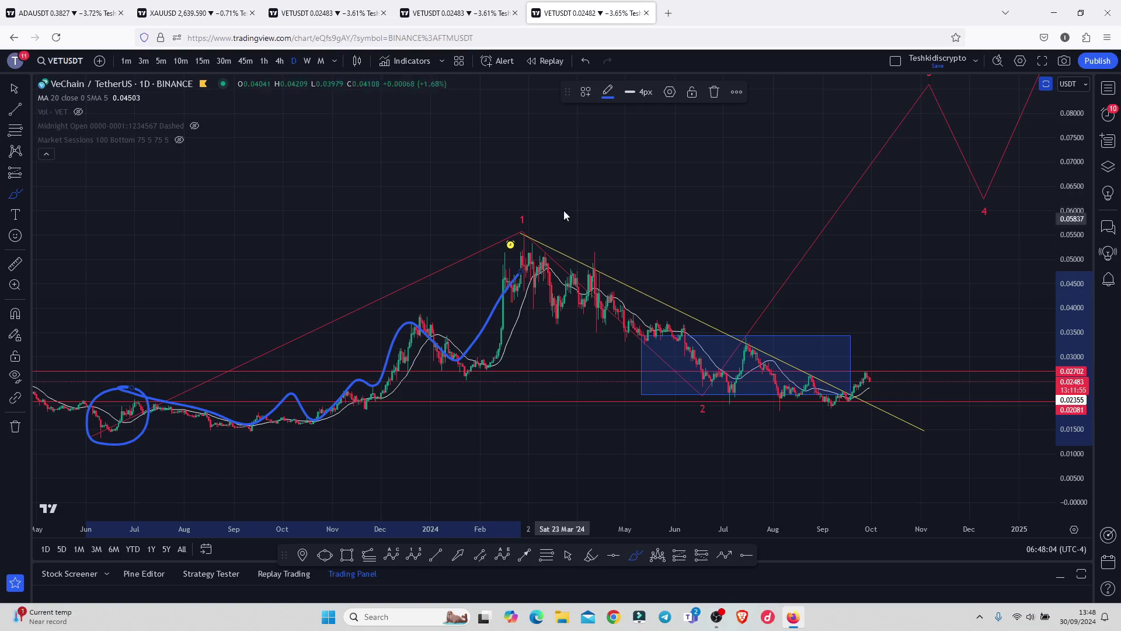
left_click_drag(555, 184, 481, 202)
left_click_drag(547, 253, 538, 182)
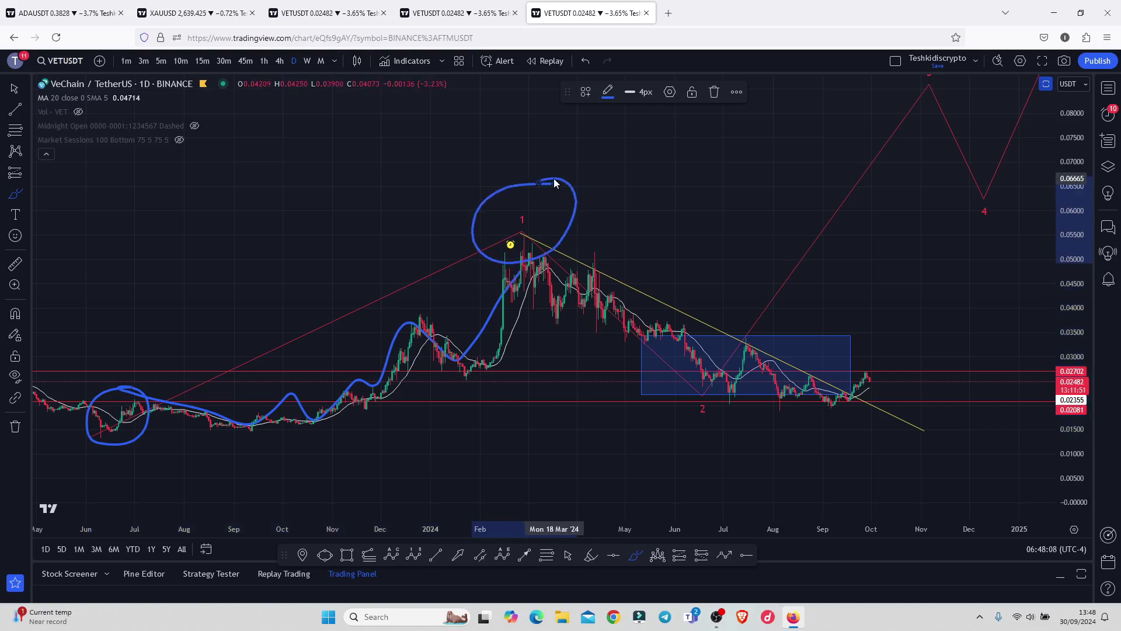
left_click(589, 60)
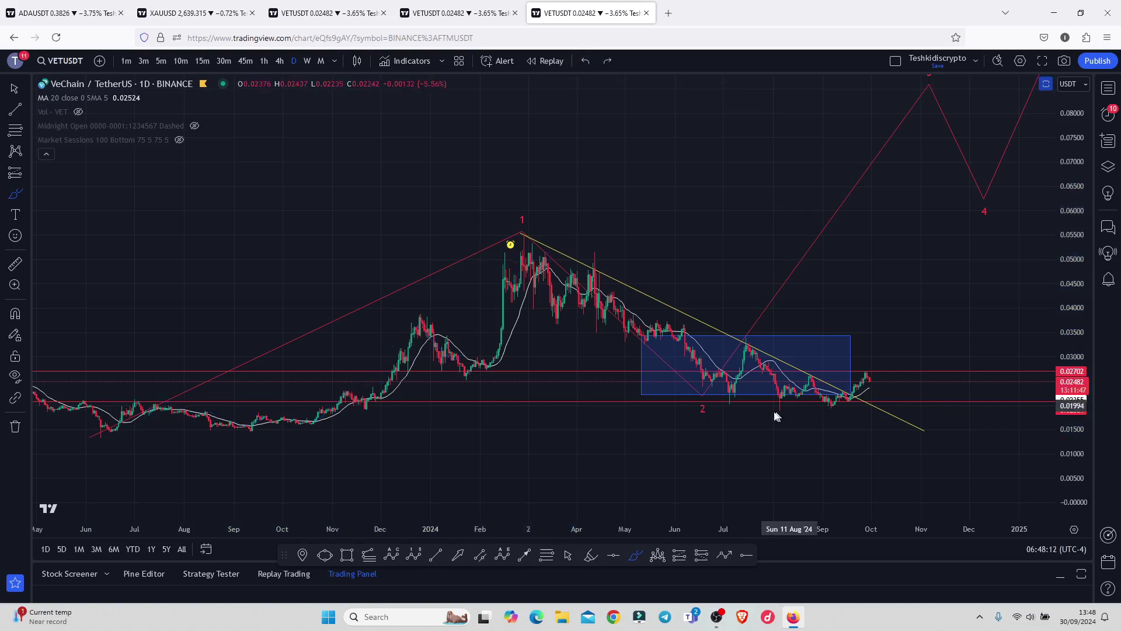
- Brush a mark in the wave 2 area of the daily chart and remove it
mouse_move(743, 354)
left_mouse_down()
mouse_move(646, 371)
mouse_move(724, 442)
mouse_move(711, 353)
left_mouse_up()
key("ctrl+z")
left_click(714, 92)
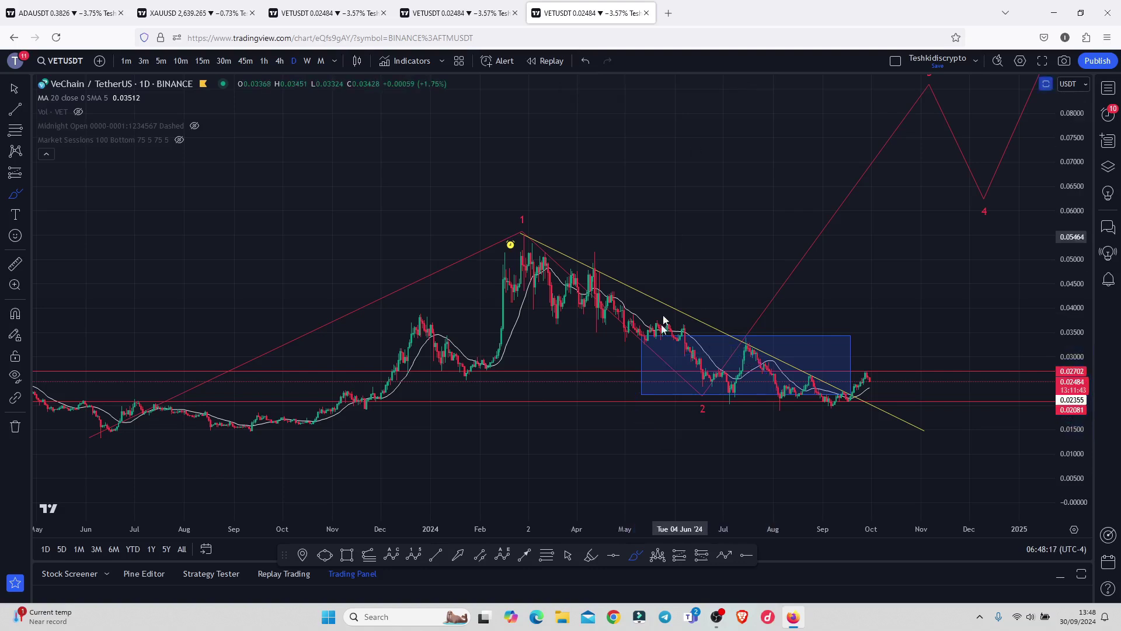
- Brush a zigzag through the blue wave 2 consolidation box on the daily chart and delete it
left_click_drag(652, 375, 642, 395)
mouse_move(675, 339)
left_mouse_down()
mouse_move(704, 390)
mouse_move(754, 350)
mouse_move(801, 333)
mouse_move(826, 409)
left_mouse_up()
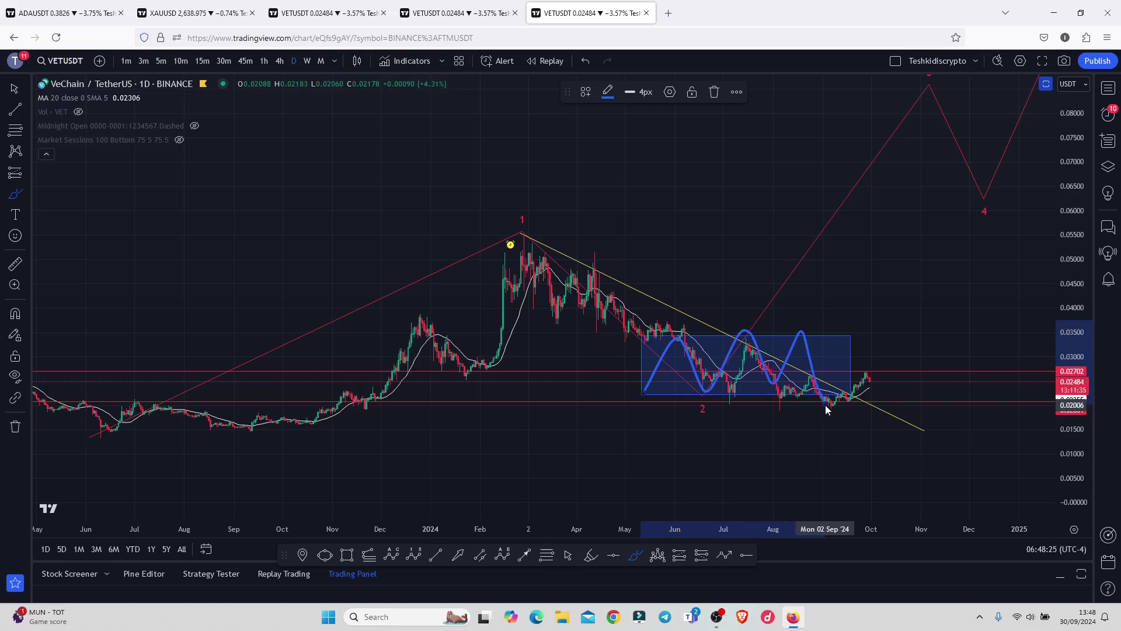
left_click(570, 558)
left_click_drag(779, 447, 716, 478)
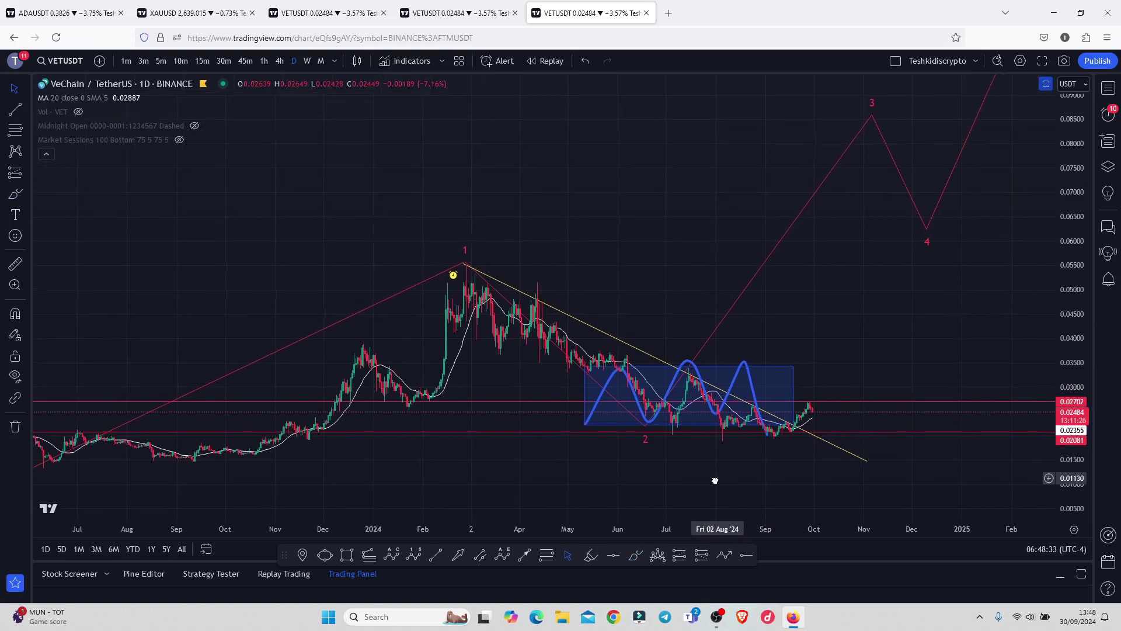
left_click(686, 367)
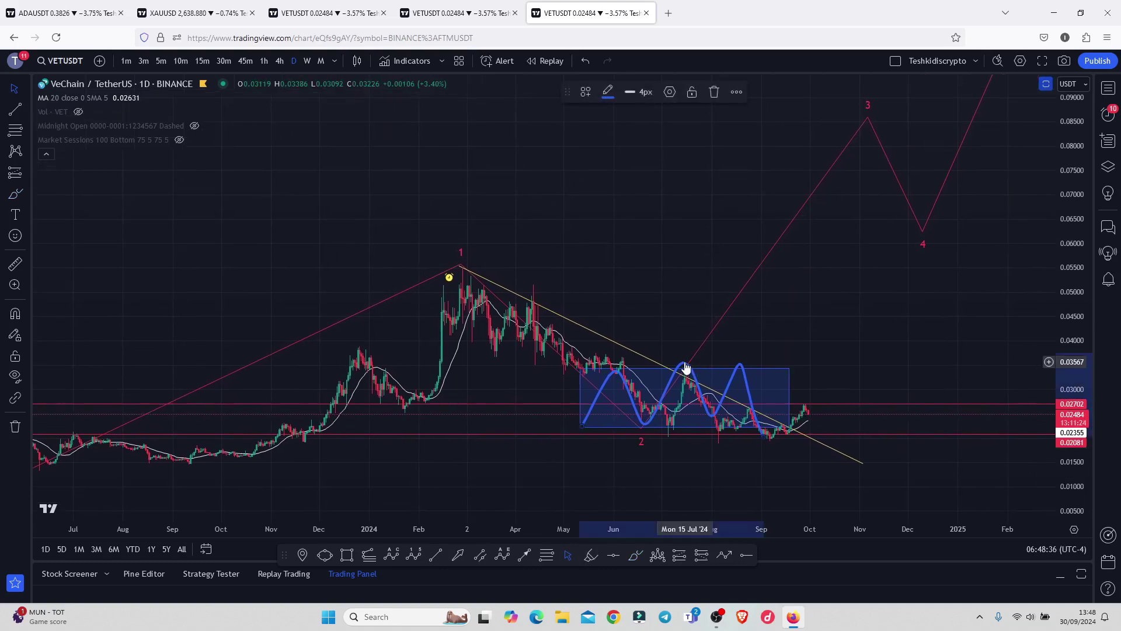
left_click(714, 92)
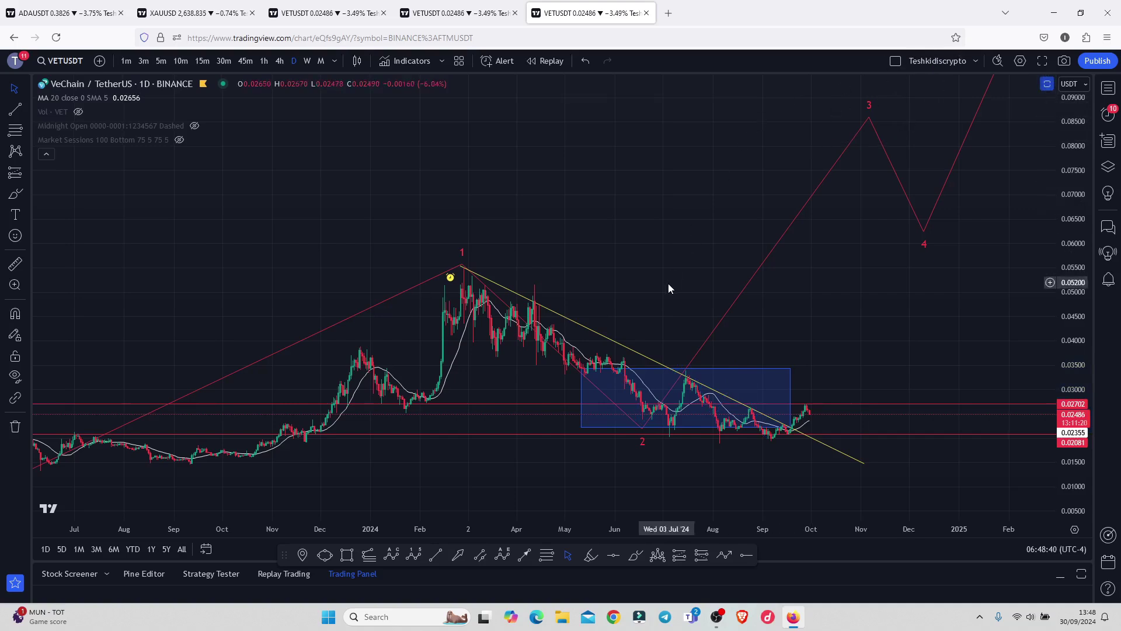
- Draw a trend-based Fib extension from 0.01322 through the wave 1 peak at 0.05488 to 0.01886, check the wave 3 to 5 targets, and delete it
left_click(368, 555)
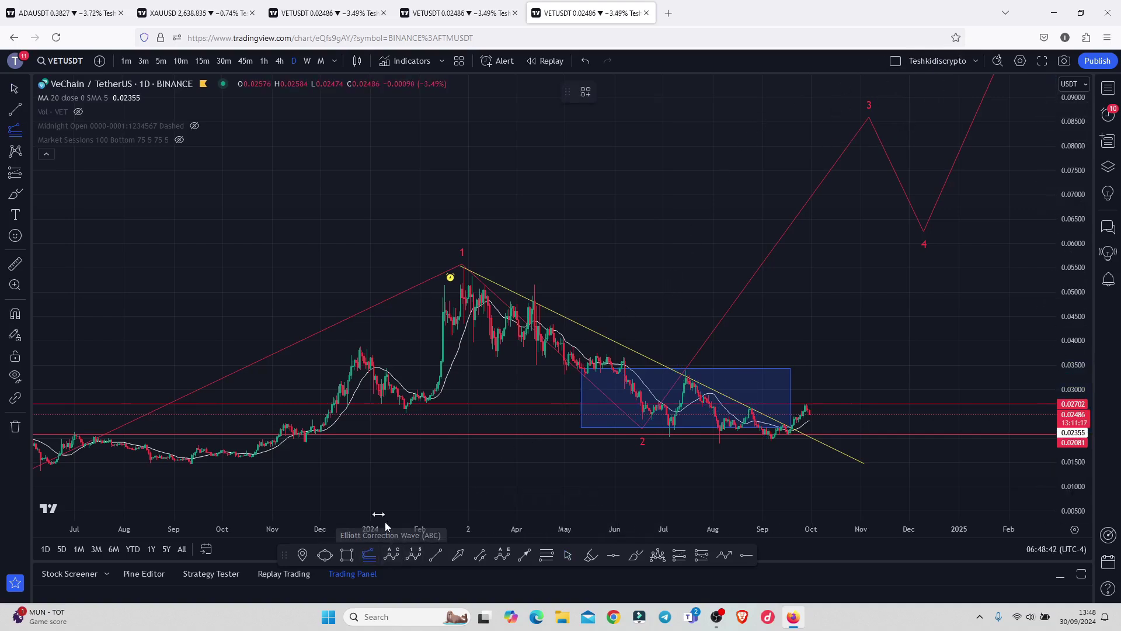
left_click(40, 471)
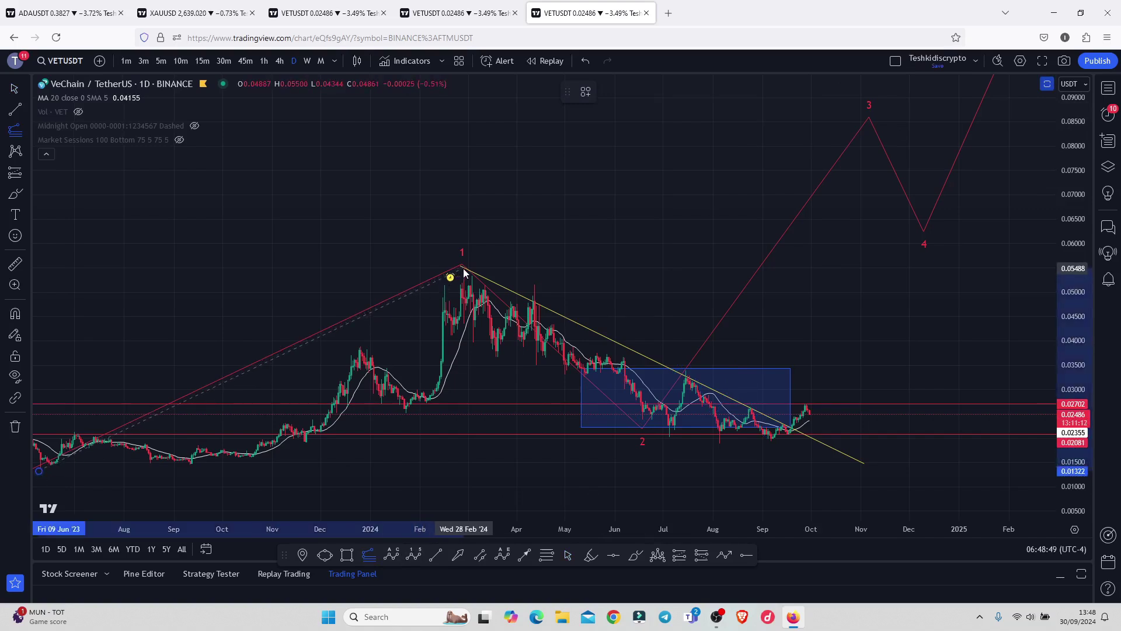
left_click(464, 268)
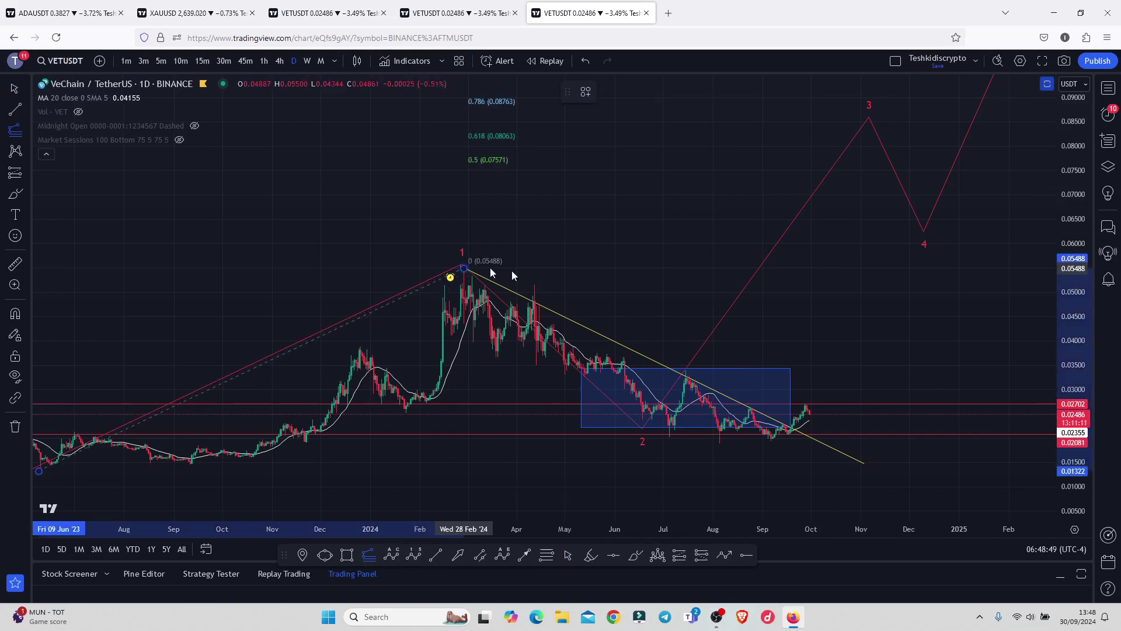
left_click(958, 443)
left_click_drag(961, 303, 961, 390)
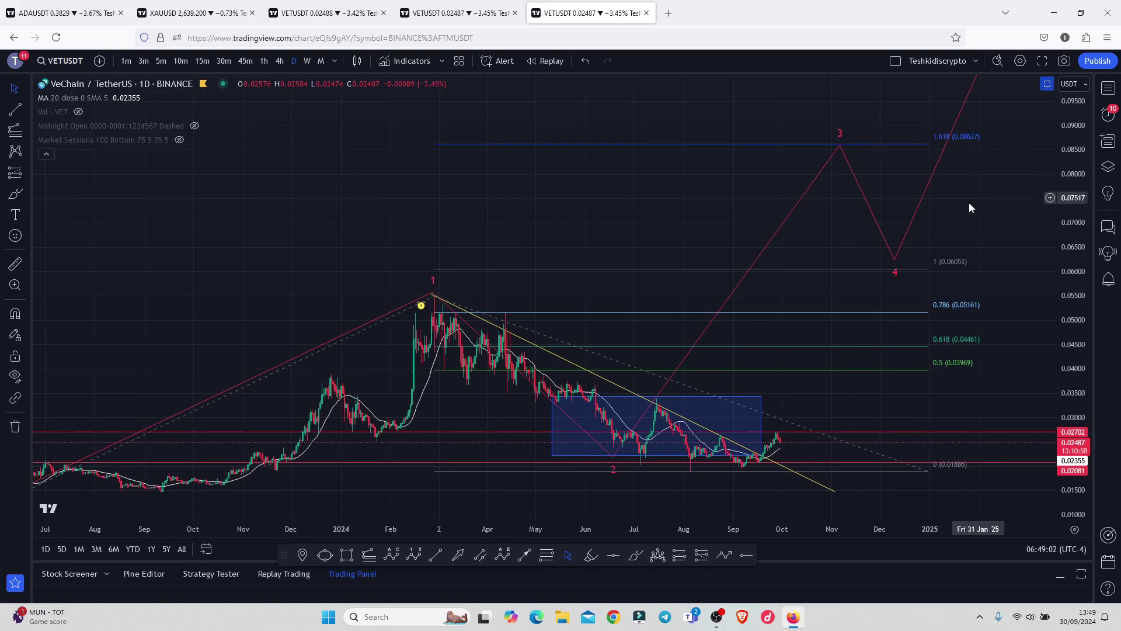
left_click_drag(961, 208, 901, 227)
left_click_drag(1077, 192, 927, 232)
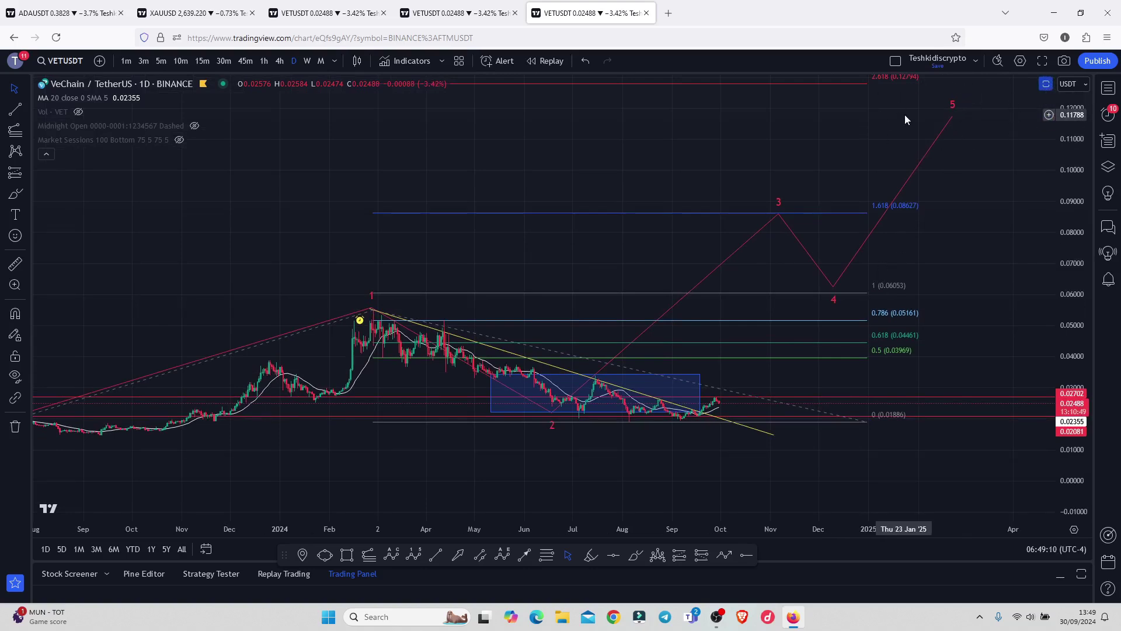
left_click(867, 420)
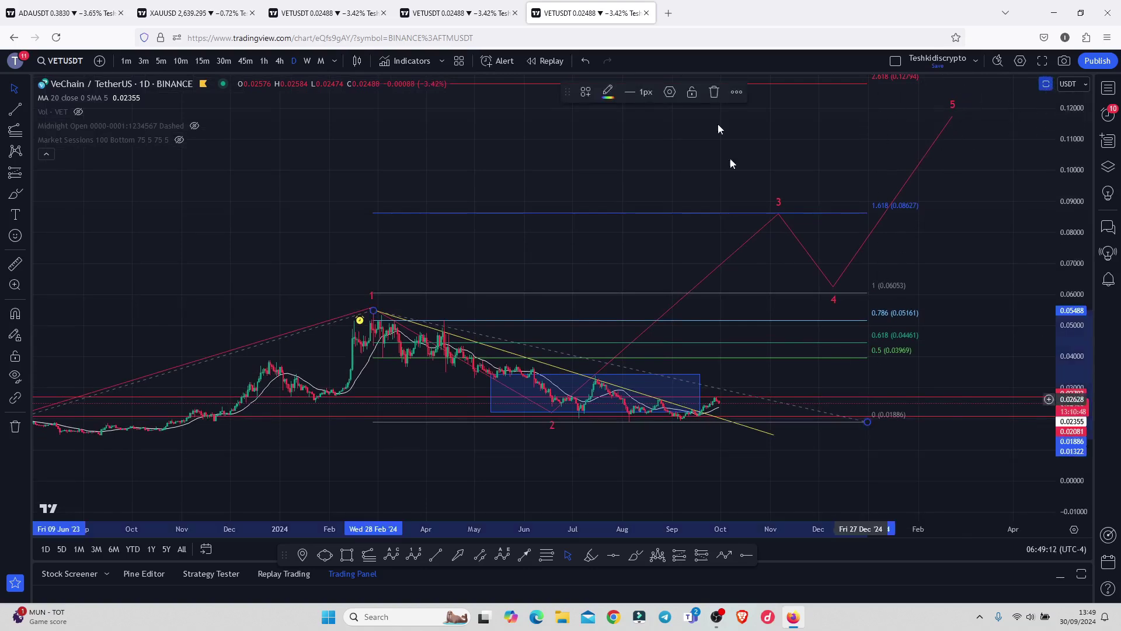
left_click(714, 91)
- Brush the decline from the wave 1 peak to the September low with a rebound to November, and delete the stroke
left_click_drag(762, 317, 838, 240)
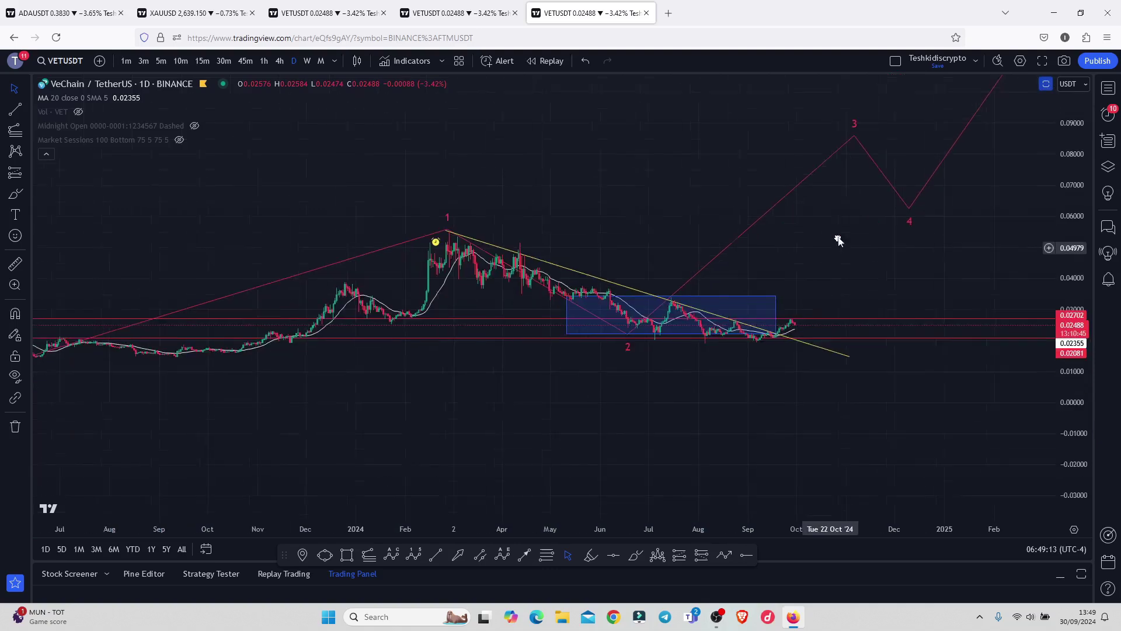
left_click_drag(1074, 345, 1080, 313)
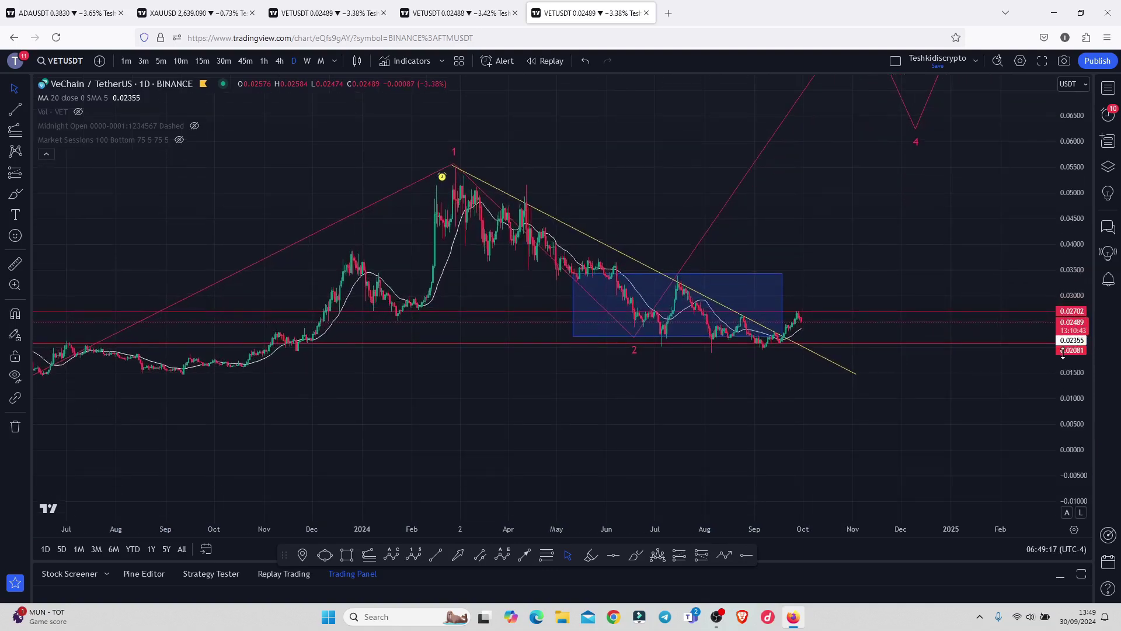
left_click(636, 560)
mouse_move(447, 173)
left_mouse_down()
mouse_move(768, 349)
mouse_move(801, 308)
mouse_move(819, 318)
mouse_move(853, 255)
left_mouse_up()
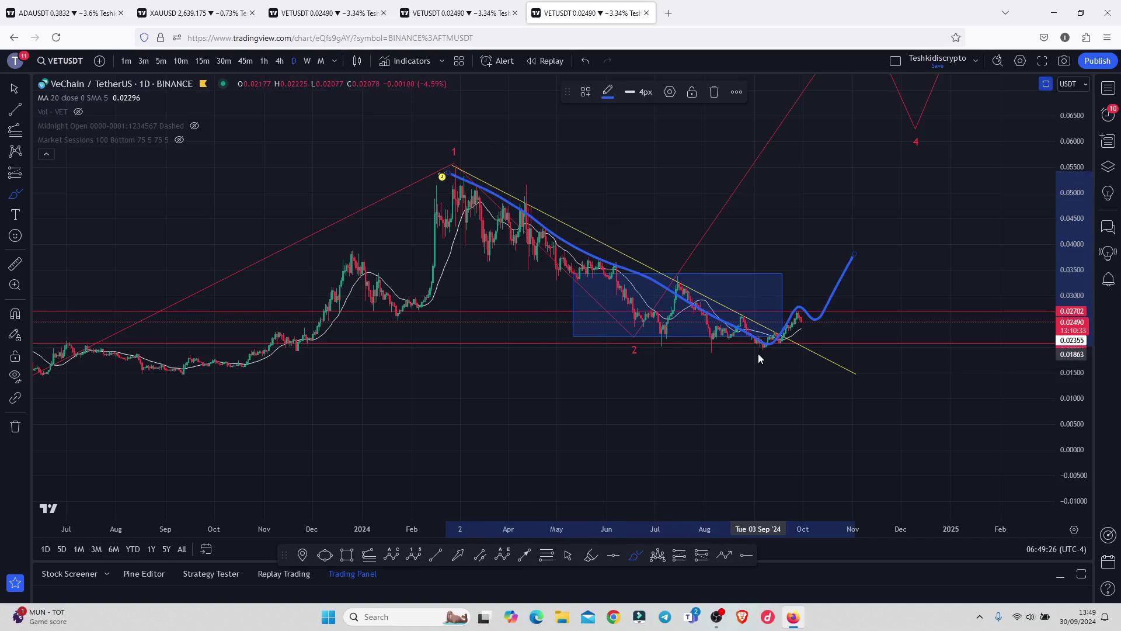
left_click(713, 92)
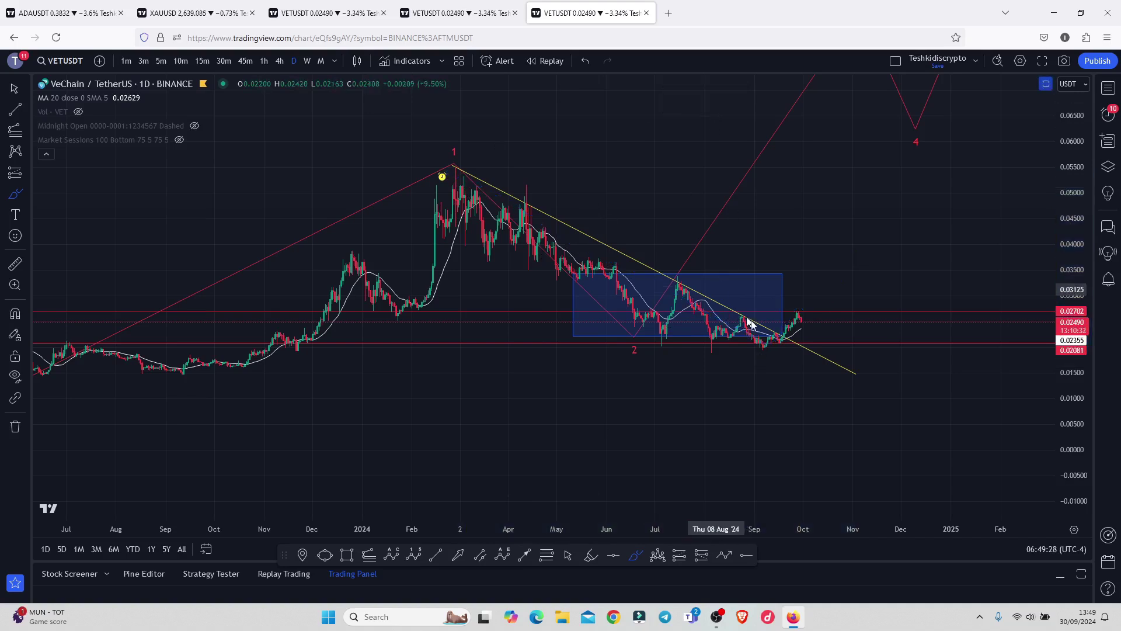
- Brush a projected stepped rise from the mid-September low up to the wave 4 label, and undo it
mouse_move(779, 347)
left_mouse_down()
mouse_move(796, 306)
mouse_move(807, 342)
mouse_move(833, 310)
mouse_move(914, 156)
left_mouse_up()
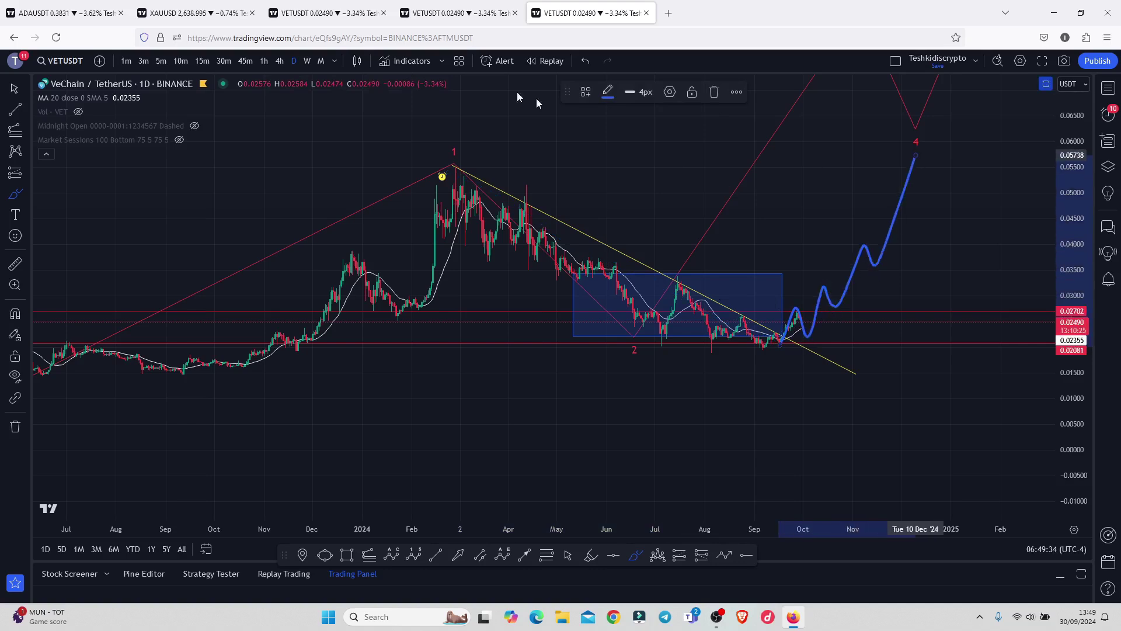
left_click(587, 62)
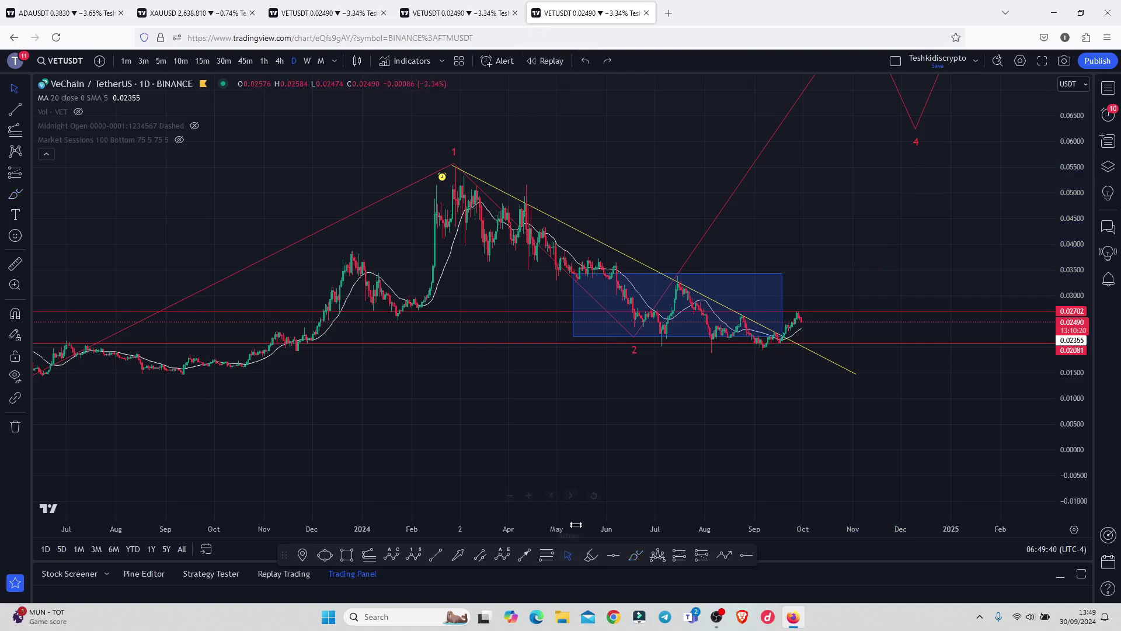
- Return to the 4-hour chart and undo the two brushed circles and the Fib retracement
left_click(455, 12)
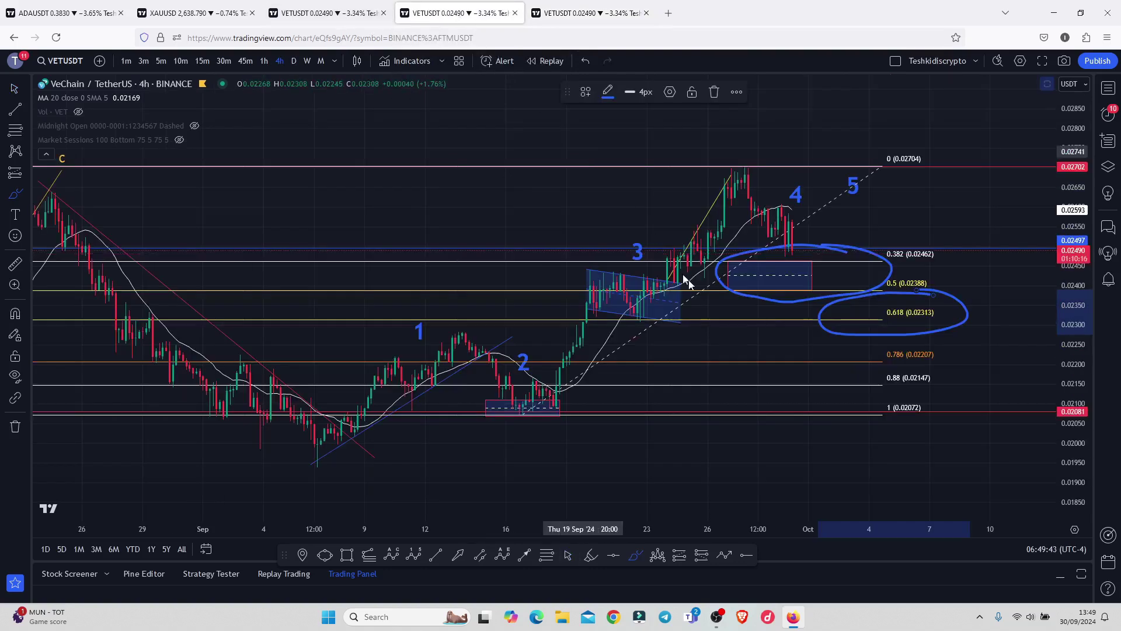
left_click(590, 60)
left_click(591, 61)
left_click(590, 61)
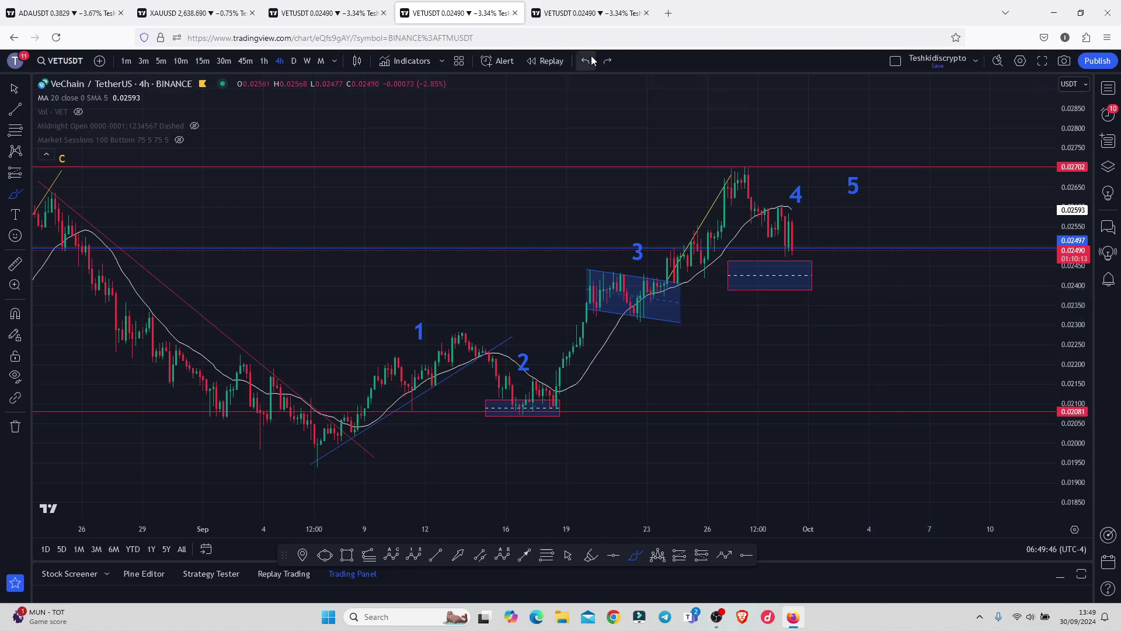